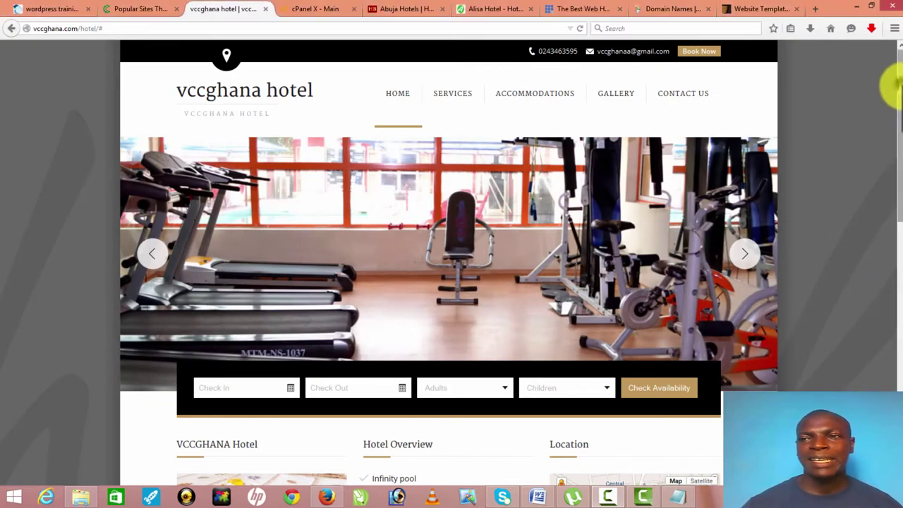
# Scroll up and down through the open hosting page to review its offers
pyautogui.scroll(-6, 895, 211)
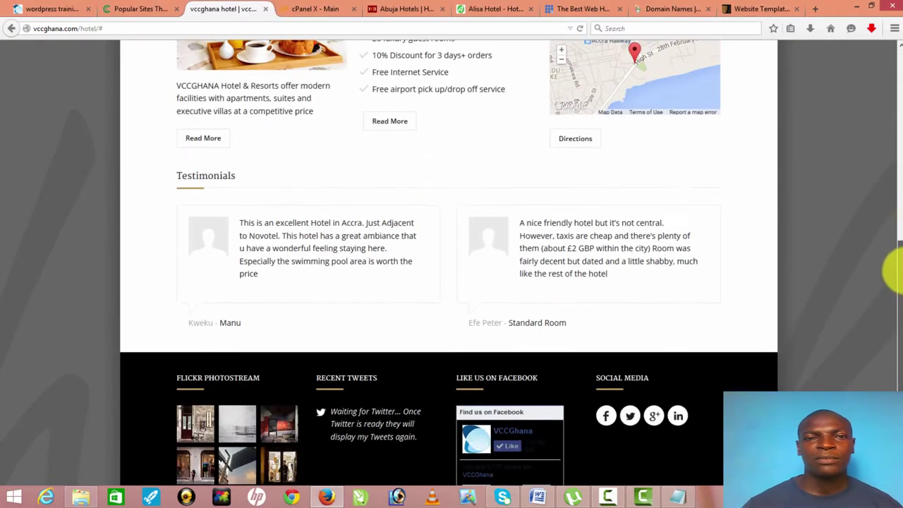
pyautogui.moveTo(895, 271); pyautogui.dragTo(897, 83)
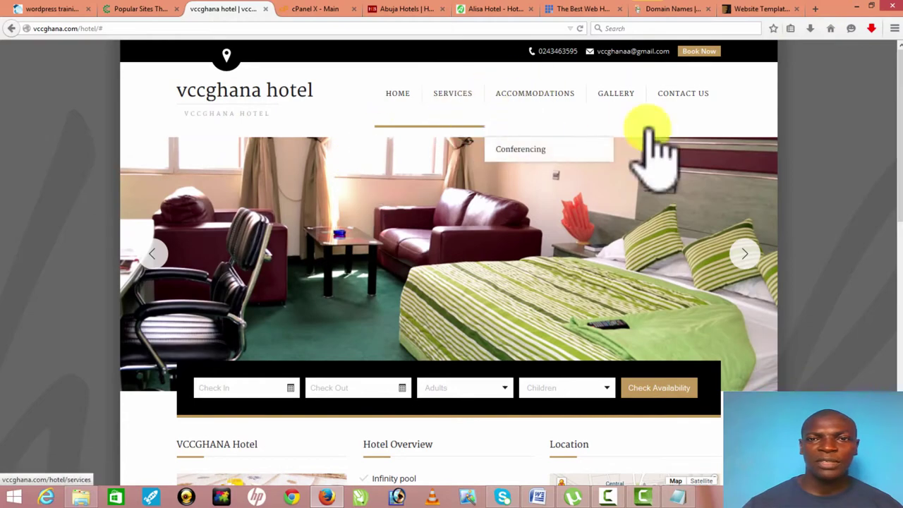
pyautogui.scroll(-3, 894, 134)
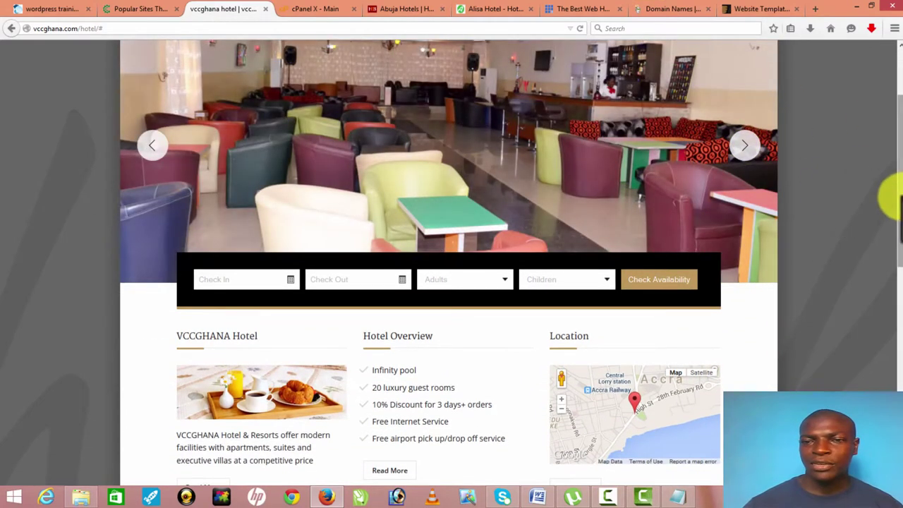
pyautogui.scroll(-2, 895, 208)
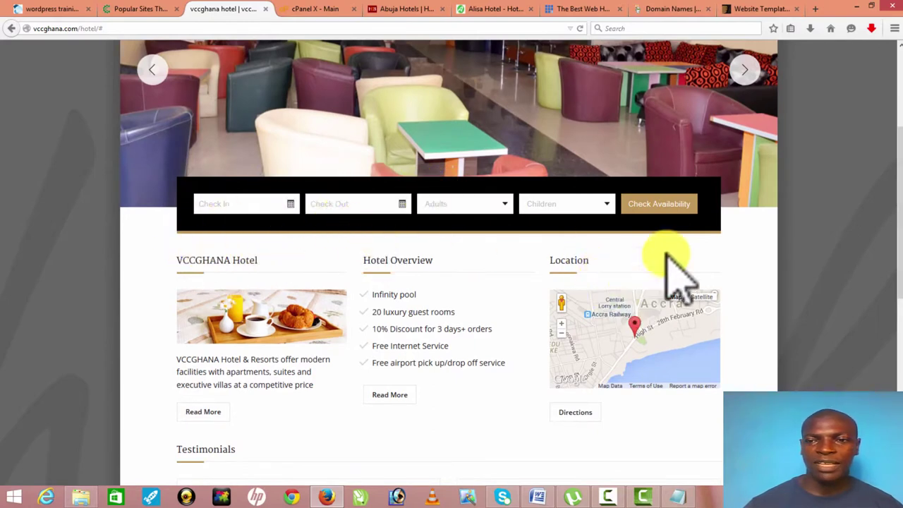
pyautogui.scroll(-4, 893, 190)
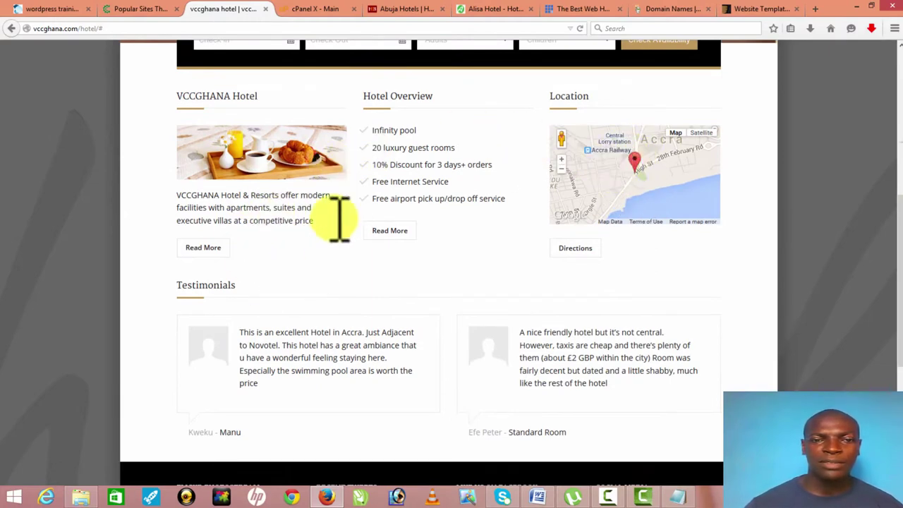
pyautogui.moveTo(895, 286); pyautogui.dragTo(895, 113)
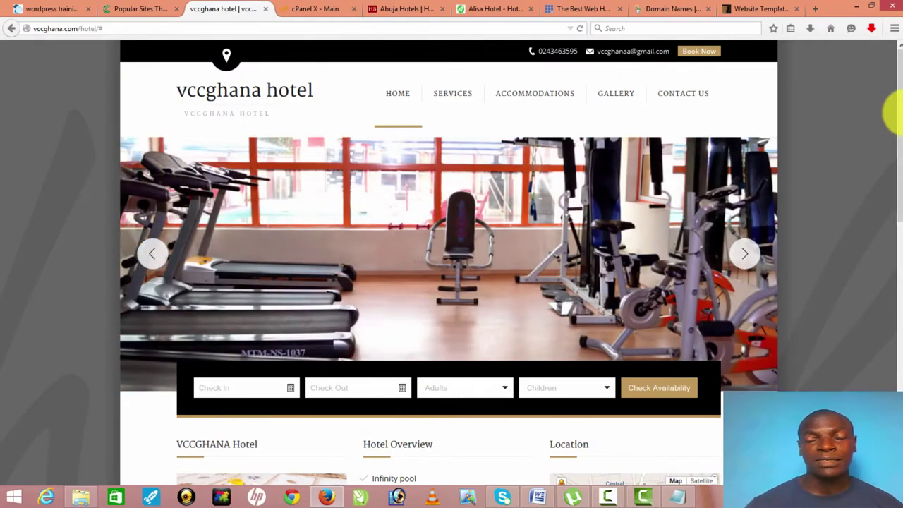
pyautogui.scroll(-4, 895, 141)
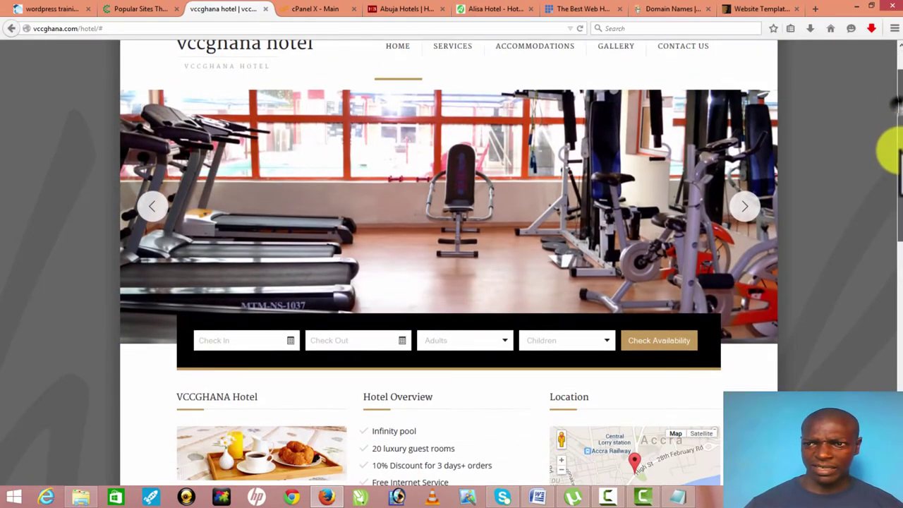
pyautogui.scroll(2, 894, 172)
pyautogui.scroll(1, 893, 127)
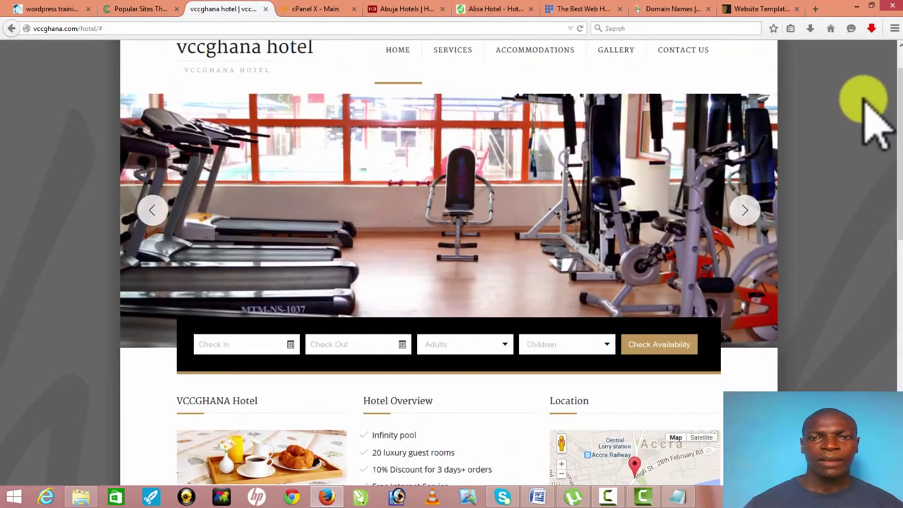
pyautogui.scroll(1, 897, 113)
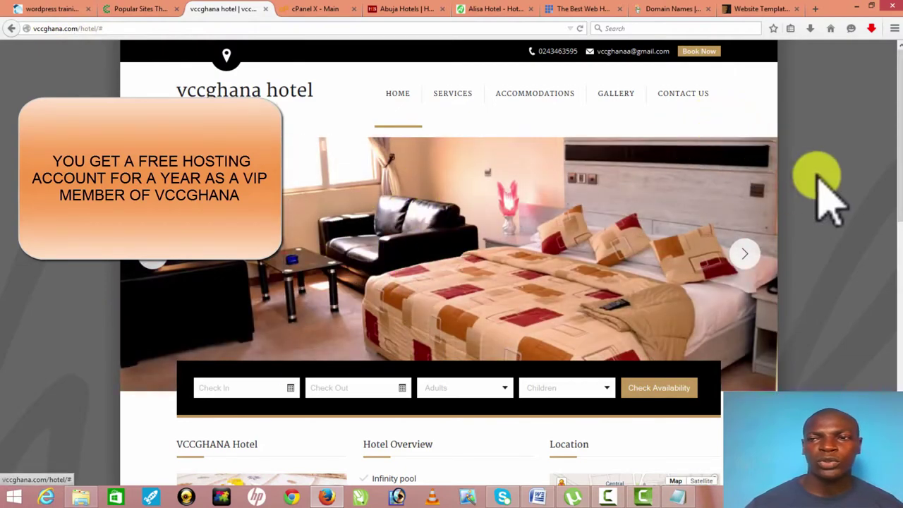
pyautogui.scroll(-2, 889, 190)
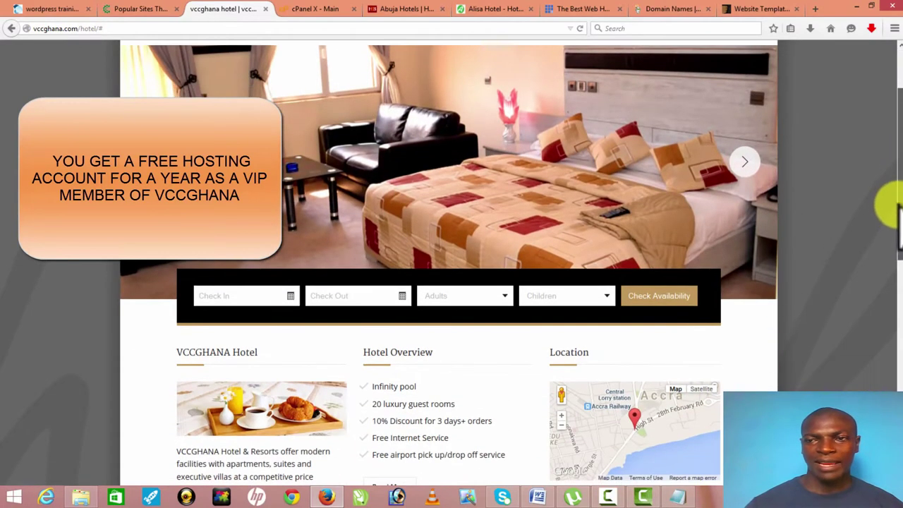
pyautogui.scroll(2, 890, 162)
# Compare the Bluehost and GoDaddy ($1.00/mo) hosting pages, then bring up the vccghana.com cPanel
pyautogui.click(583, 9)
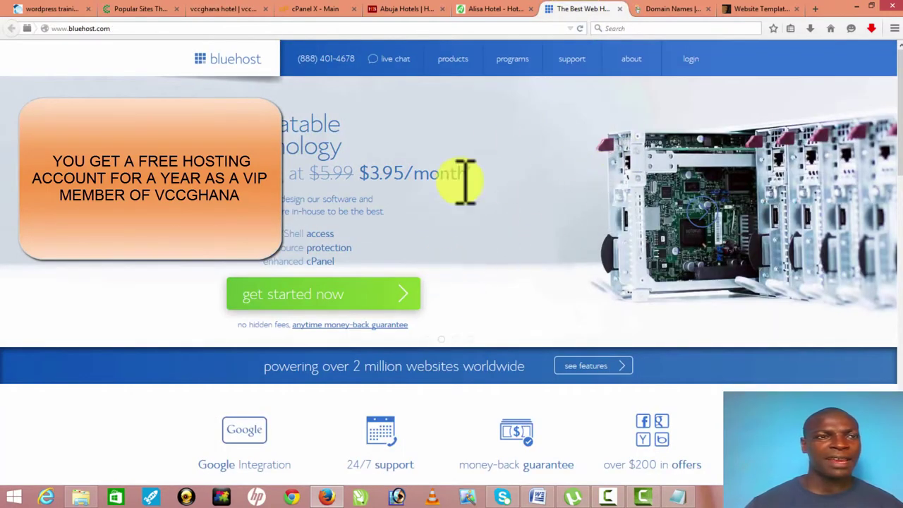
pyautogui.click(660, 9)
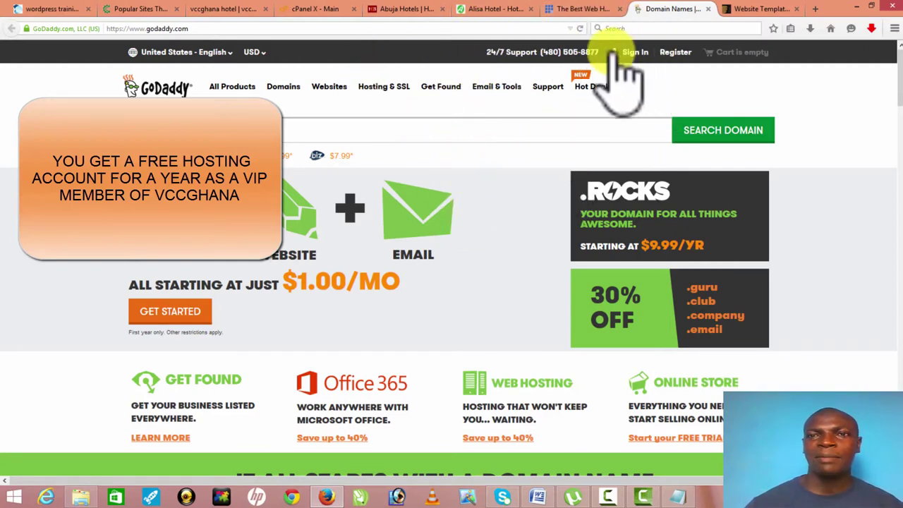
pyautogui.click(573, 10)
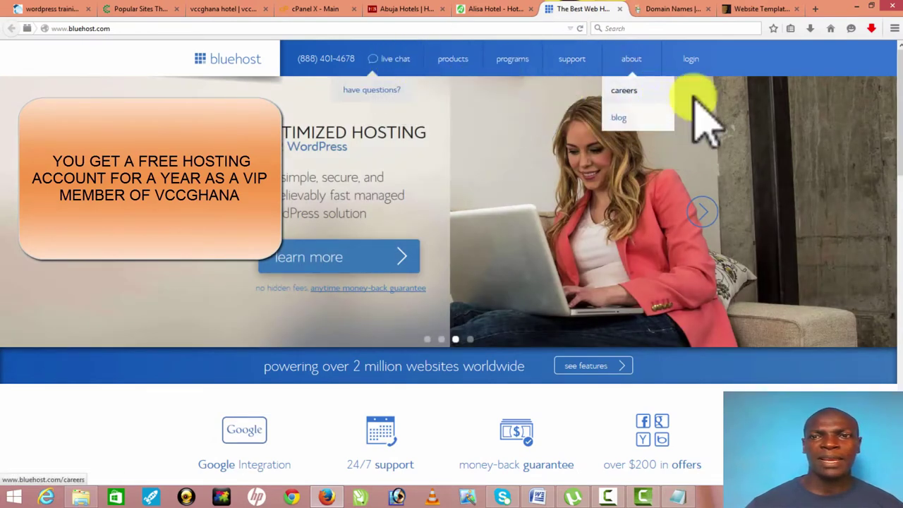
pyautogui.click(313, 10)
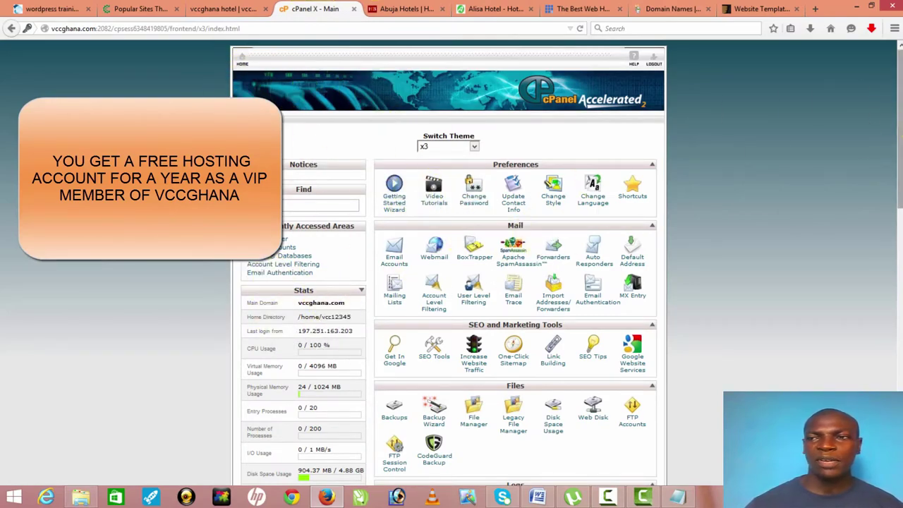
# Scroll cPanel down to Software/Services and launch Softaculous, showing its Top Scripts list
pyautogui.scroll(-10, 890, 60)
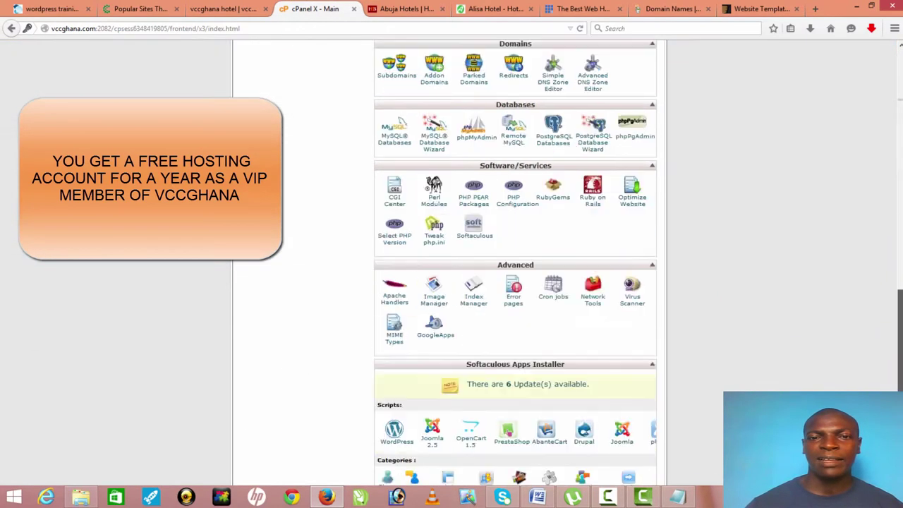
pyautogui.scroll(10, 887, 302)
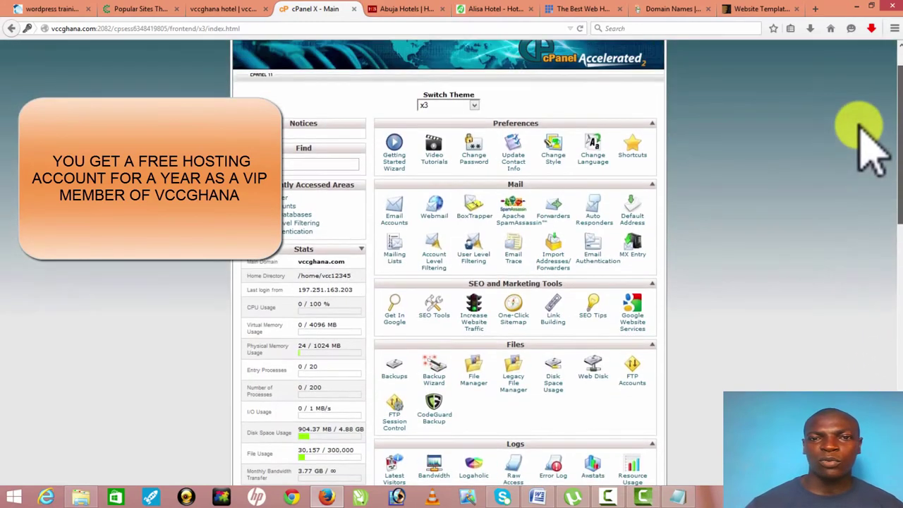
pyautogui.scroll(-2, 882, 191)
pyautogui.scroll(3, 868, 121)
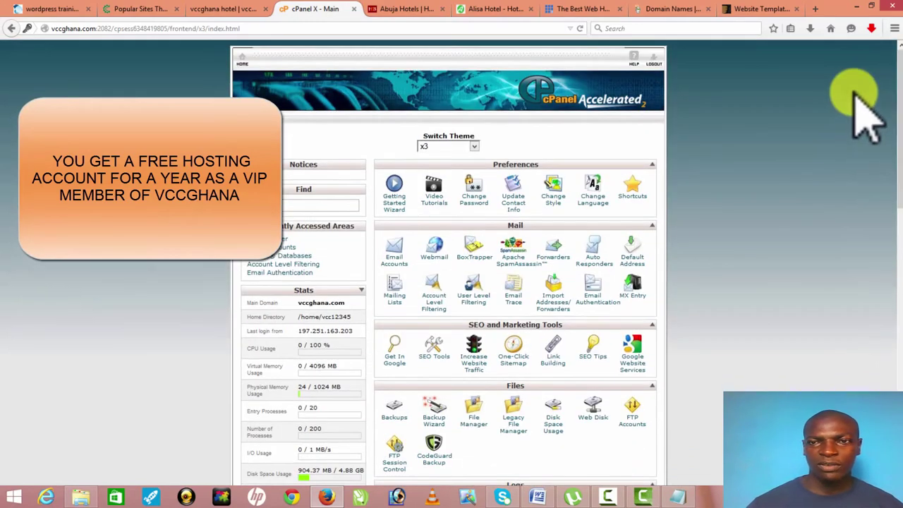
pyautogui.scroll(-5, 891, 141)
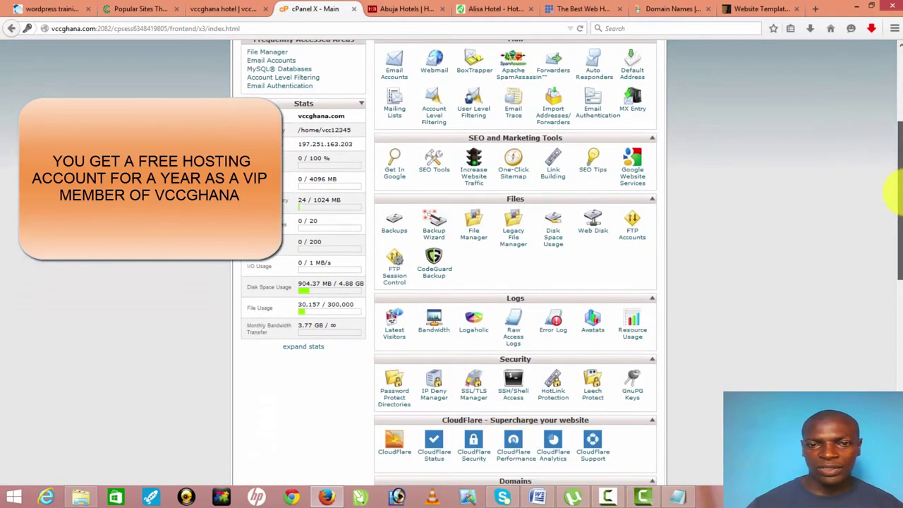
pyautogui.moveTo(901, 191); pyautogui.dragTo(900, 322)
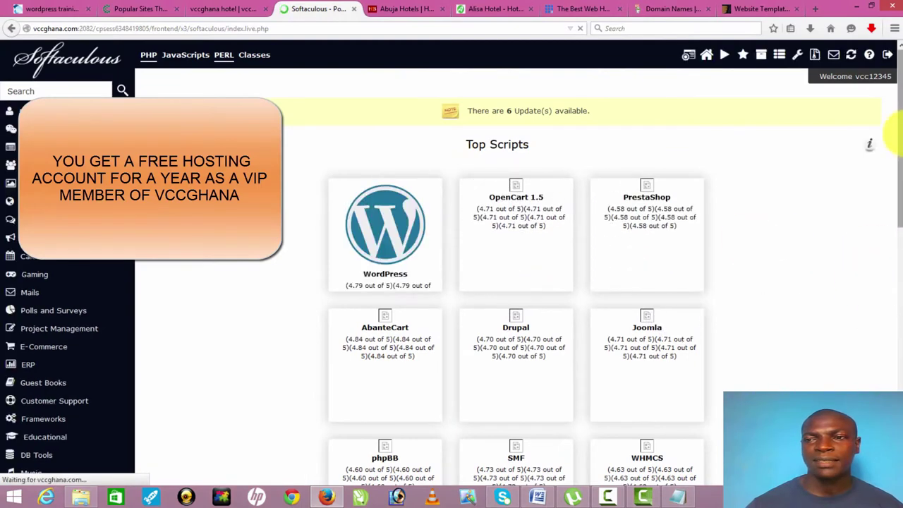
# Open the WordPress installer, clear the 'wp' install directory, and switch to the training course page
pyautogui.scroll(-1, 900, 134)
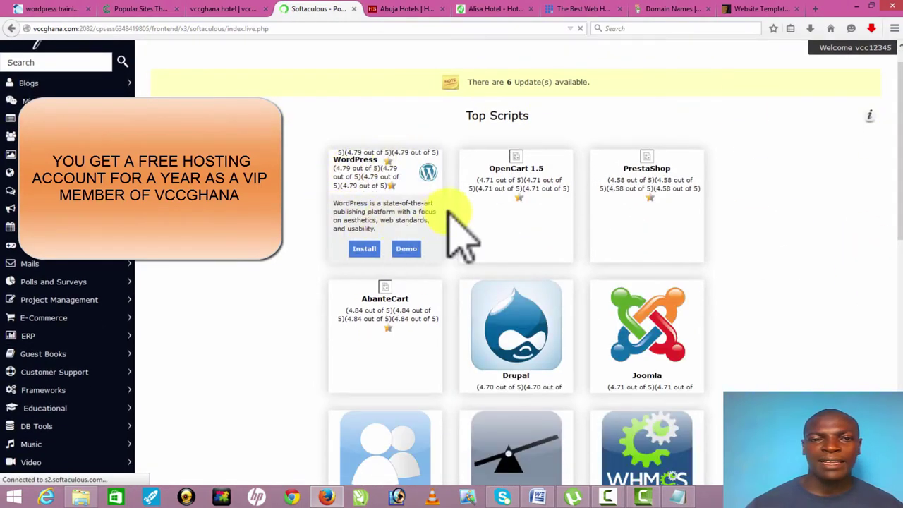
pyautogui.moveTo(385, 219)
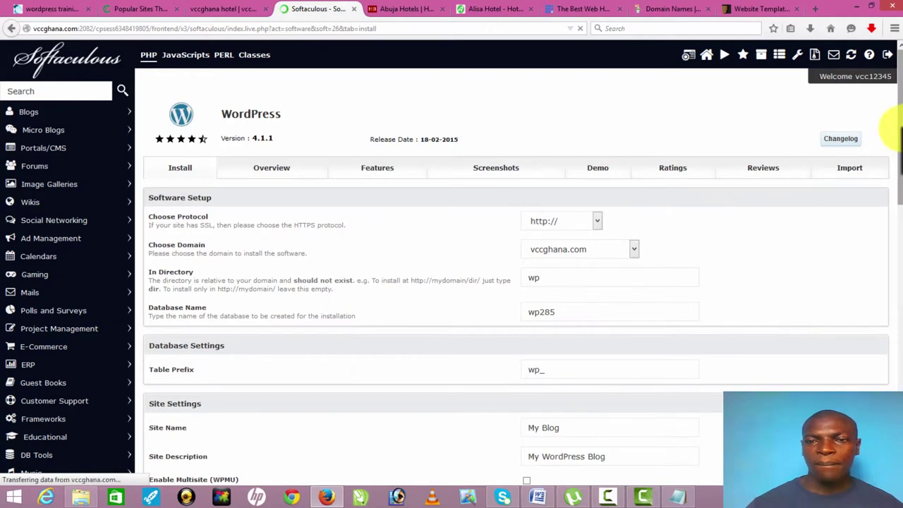
pyautogui.moveTo(897, 127); pyautogui.dragTo(887, 151)
pyautogui.click(542, 247)
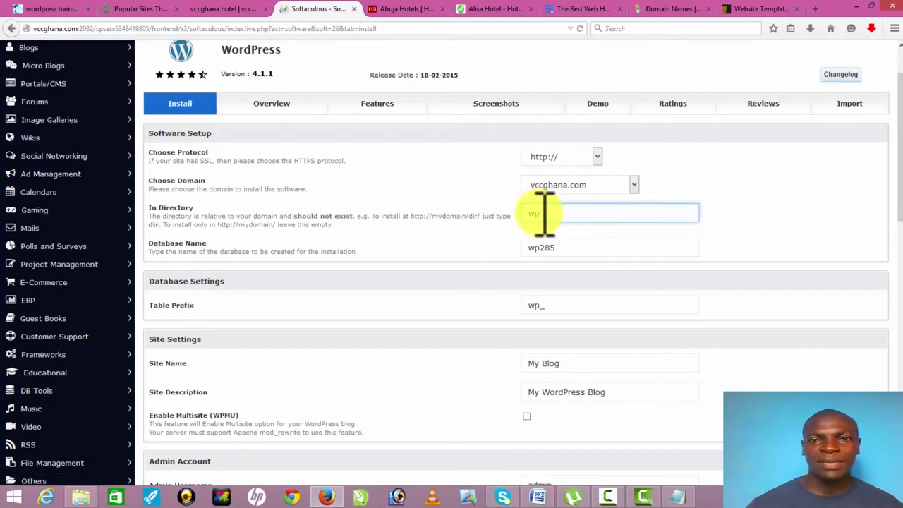
pyautogui.moveTo(551, 215); pyautogui.dragTo(479, 217)
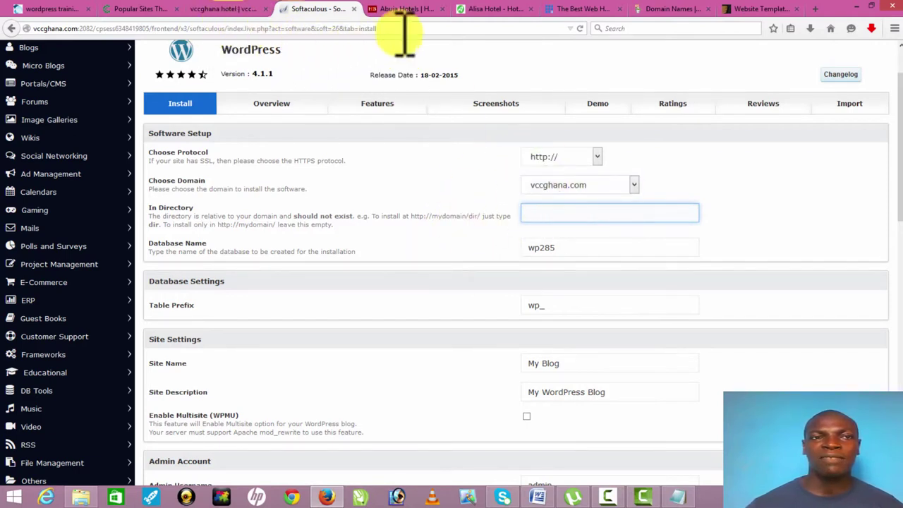
pyautogui.click(56, 10)
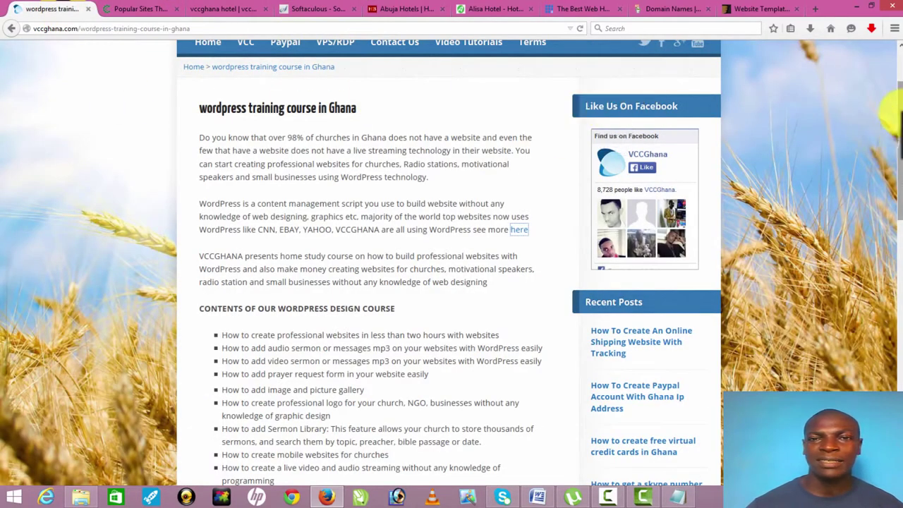
# Glance at the vccghana hotel example site, then return to the Softaculous WordPress install form
pyautogui.scroll(3, 895, 119)
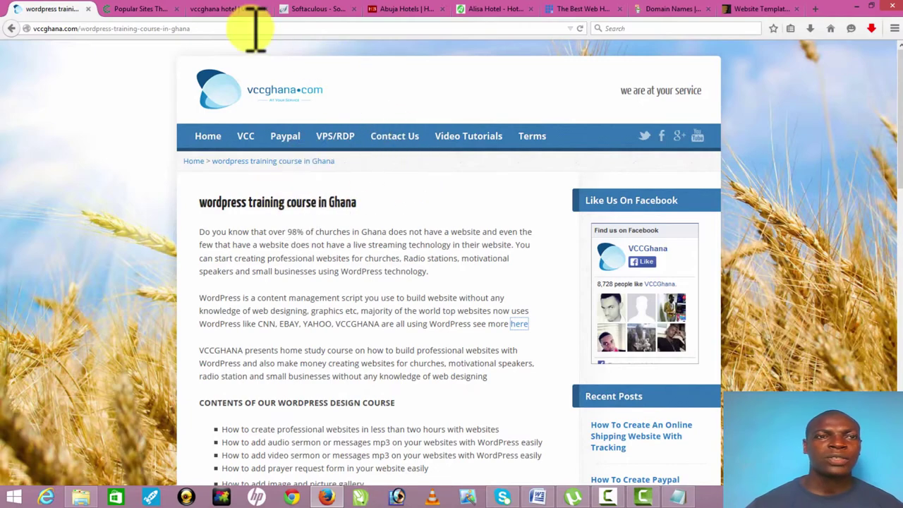
pyautogui.click(230, 9)
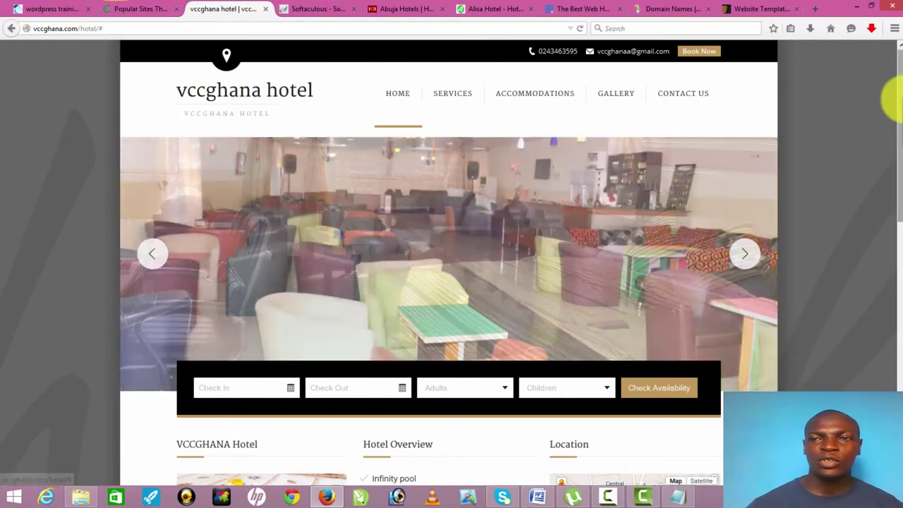
pyautogui.moveTo(893, 100); pyautogui.dragTo(898, 78)
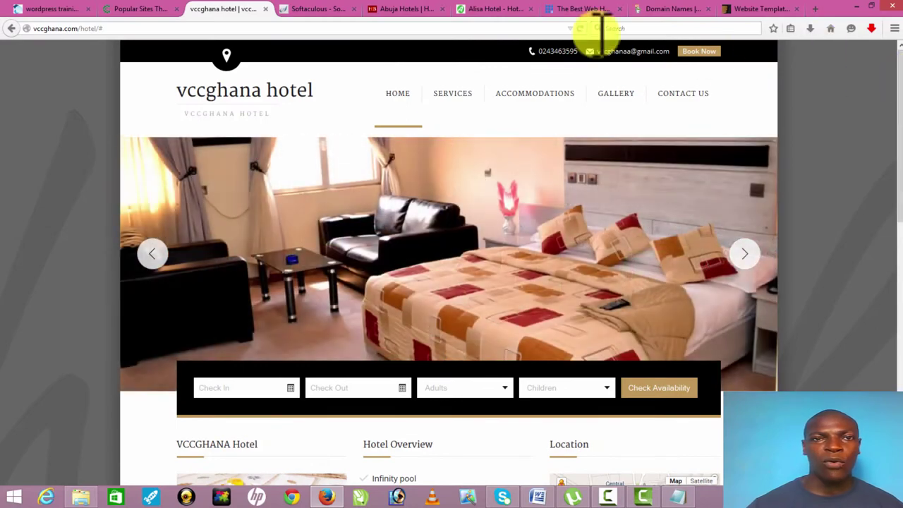
pyautogui.click(339, 9)
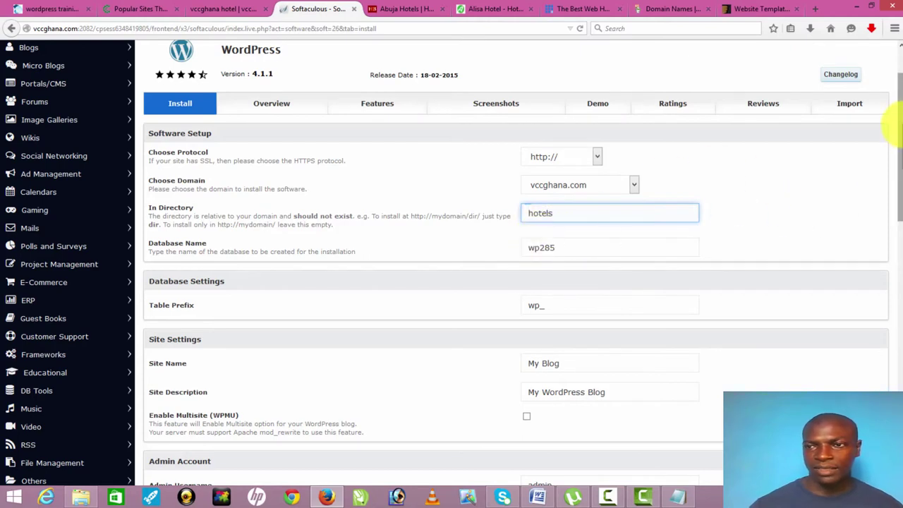
# Replace the site name with vccghana and the description with 'vccghana hotels'
pyautogui.scroll(-5, 894, 117)
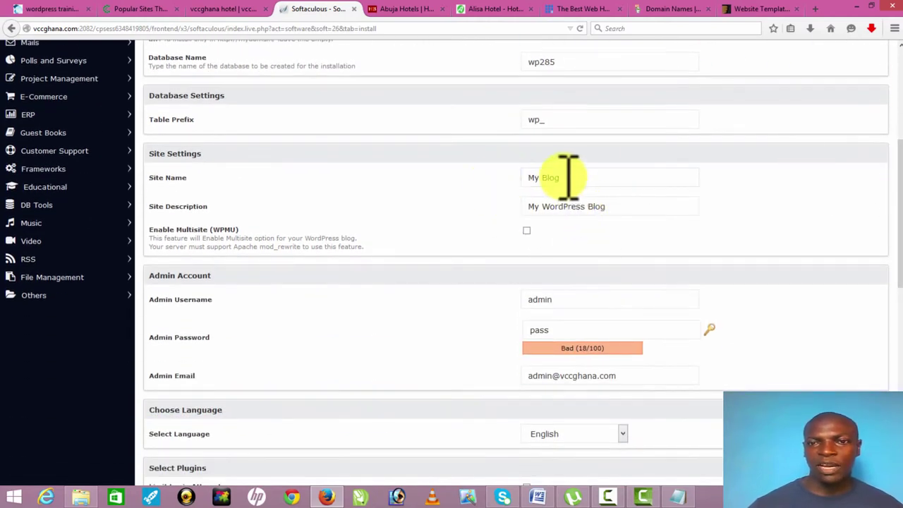
pyautogui.moveTo(558, 178); pyautogui.dragTo(486, 180)
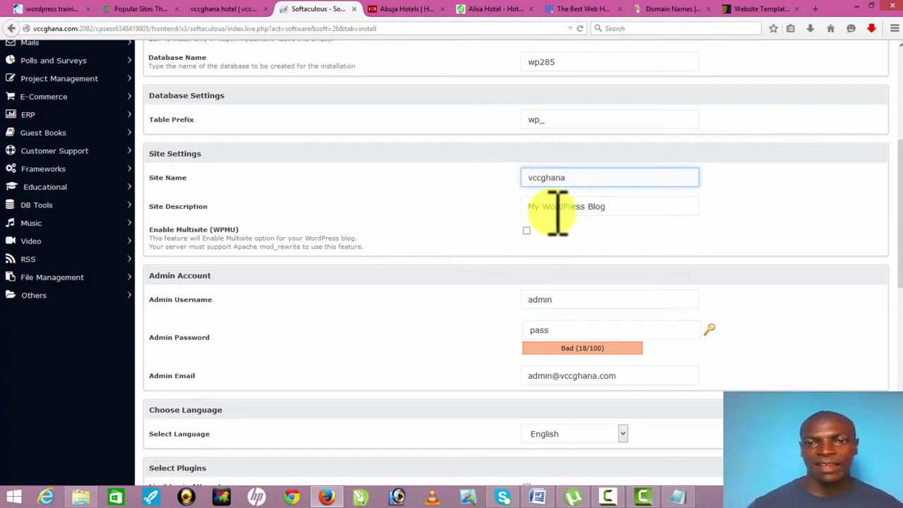
pyautogui.moveTo(619, 206); pyautogui.dragTo(520, 226)
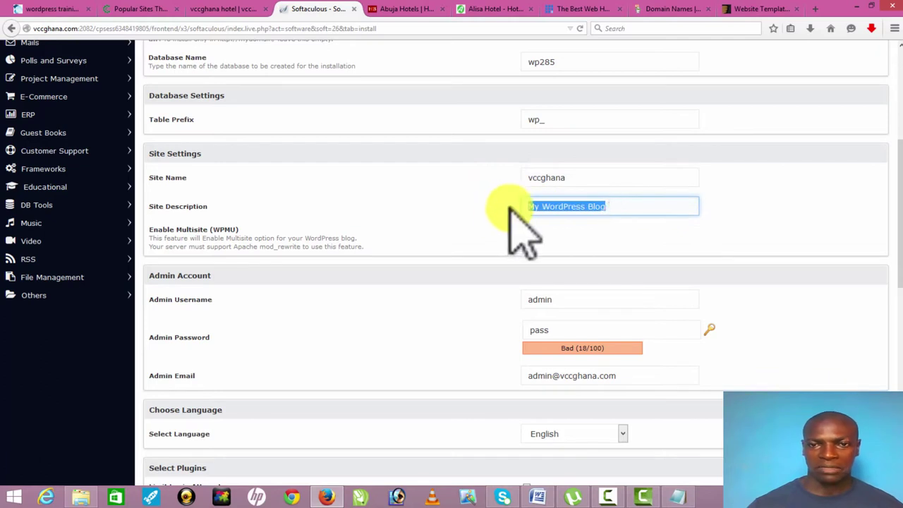
pyautogui.moveTo(591, 178); pyautogui.dragTo(513, 180)
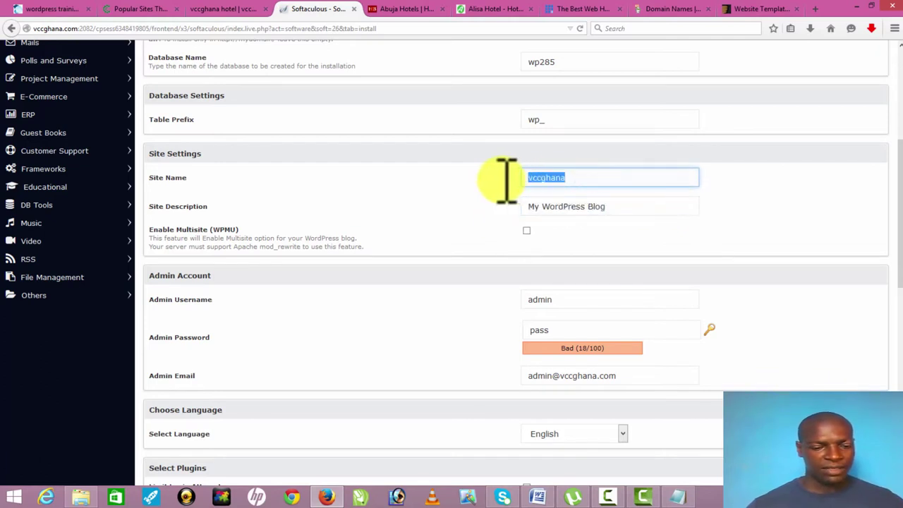
pyautogui.moveTo(659, 208); pyautogui.dragTo(492, 197)
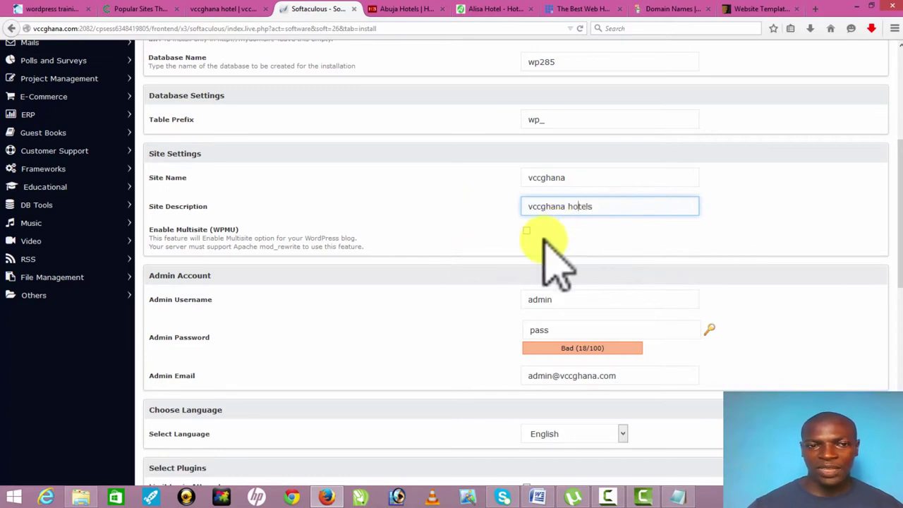
# Set the admin username to vccghana, enter the admin password, and replace the admin email
pyautogui.moveTo(575, 304); pyautogui.dragTo(525, 298)
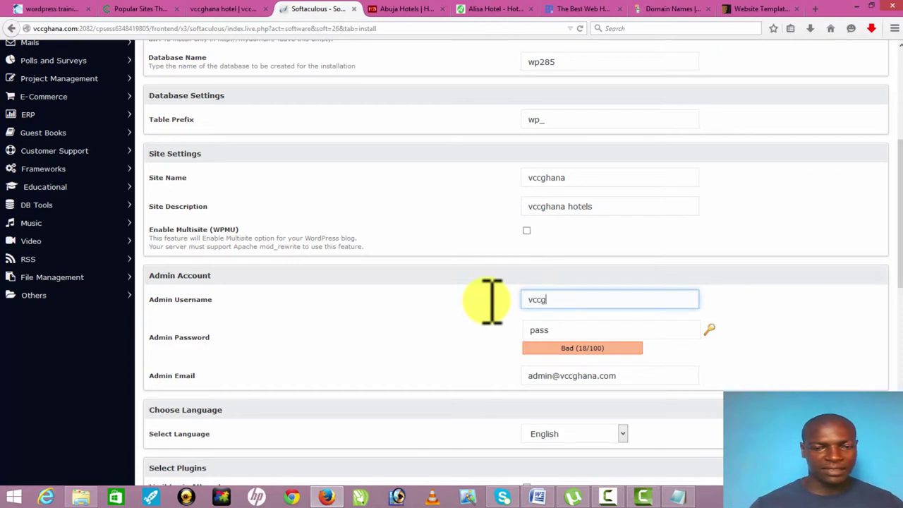
pyautogui.write('vccghana')
pyautogui.moveTo(558, 329); pyautogui.dragTo(482, 330)
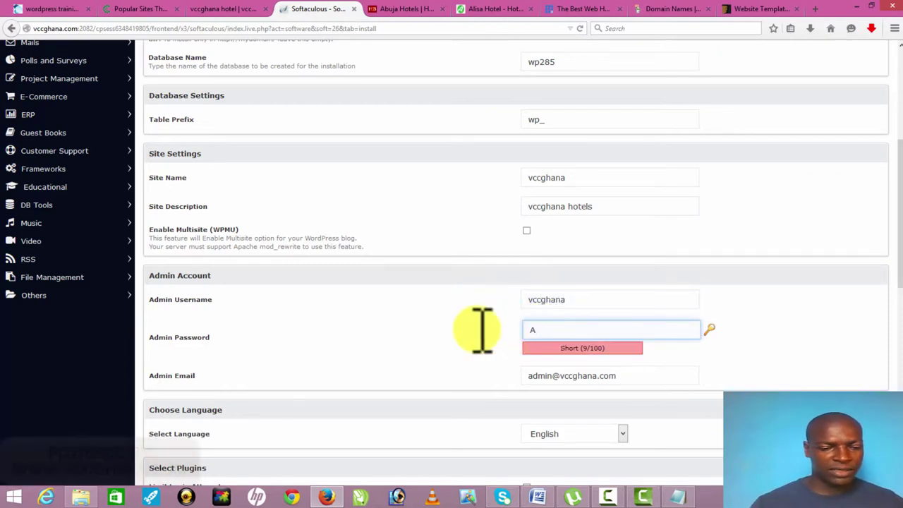
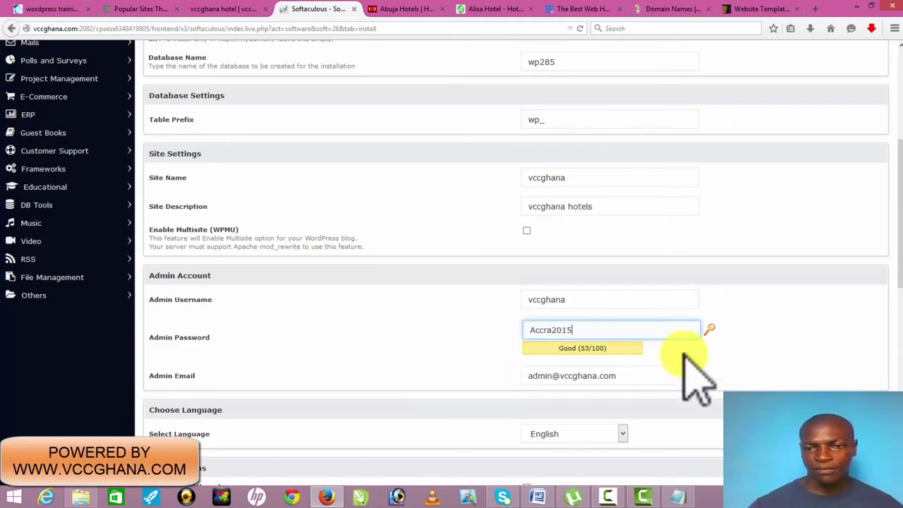
pyautogui.moveTo(898, 219); pyautogui.dragTo(897, 283)
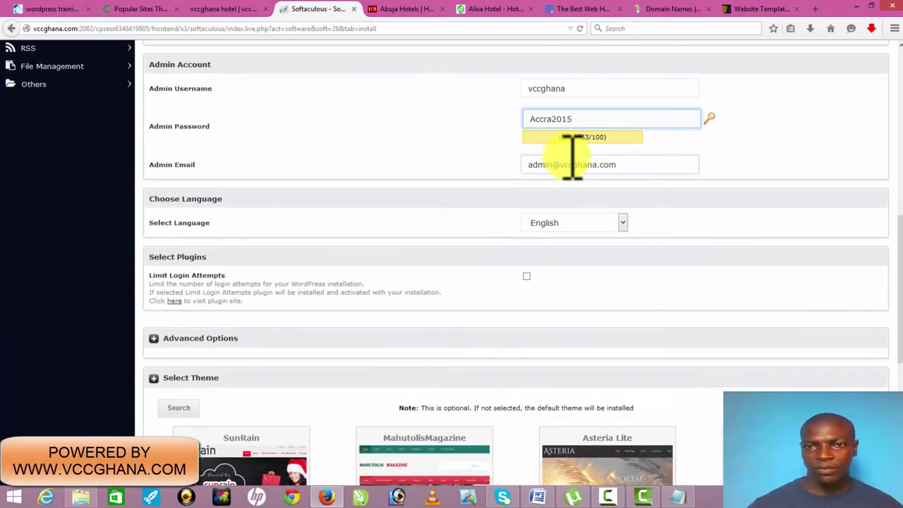
pyautogui.click(646, 165)
pyautogui.moveTo(547, 159); pyautogui.dragTo(453, 165)
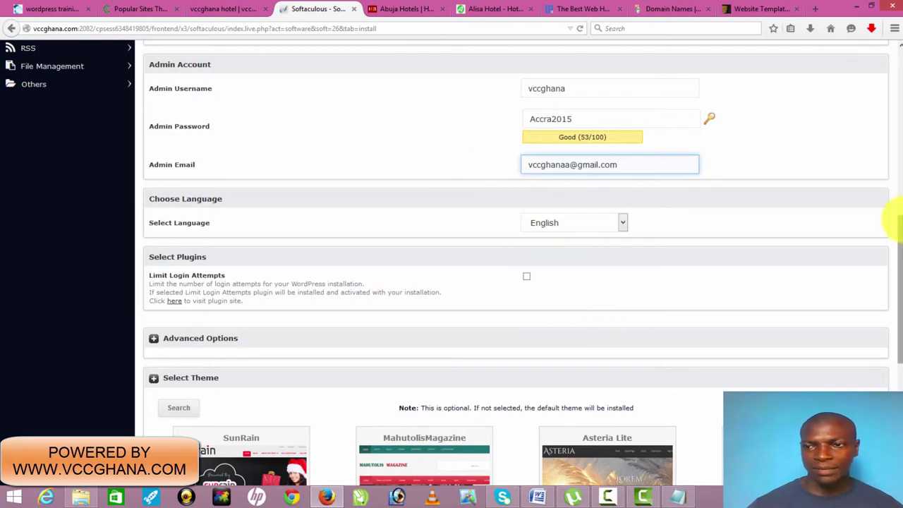
# Enable Limit Login Attempts, copy the admin email into installation details, and submit the install
pyautogui.scroll(-1, 900, 219)
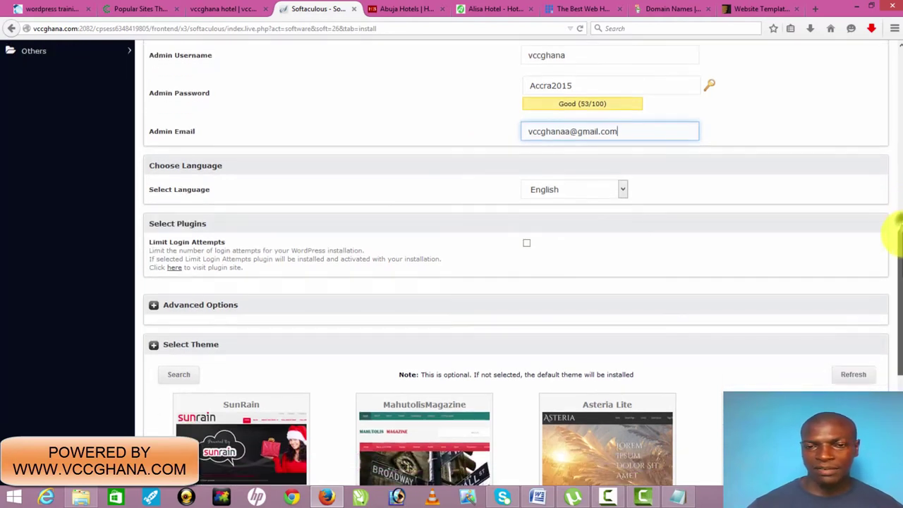
pyautogui.click(527, 242)
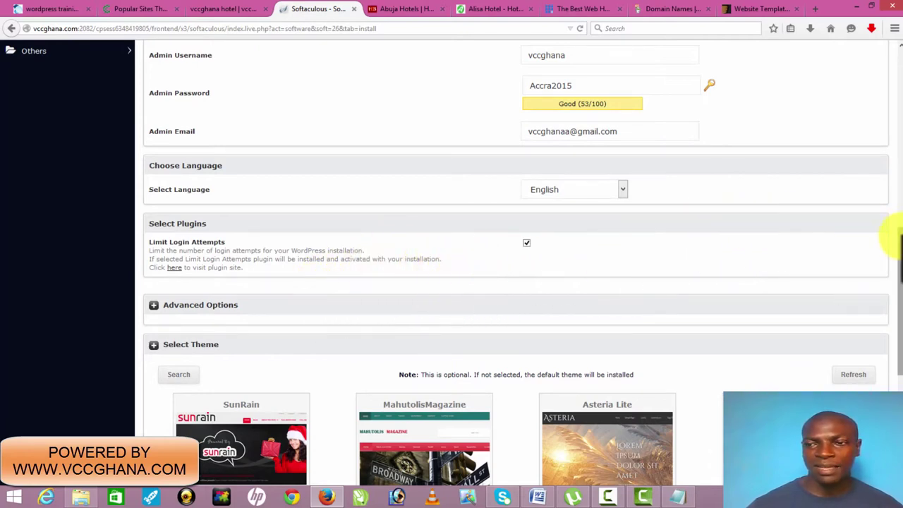
pyautogui.moveTo(898, 240); pyautogui.dragTo(895, 347)
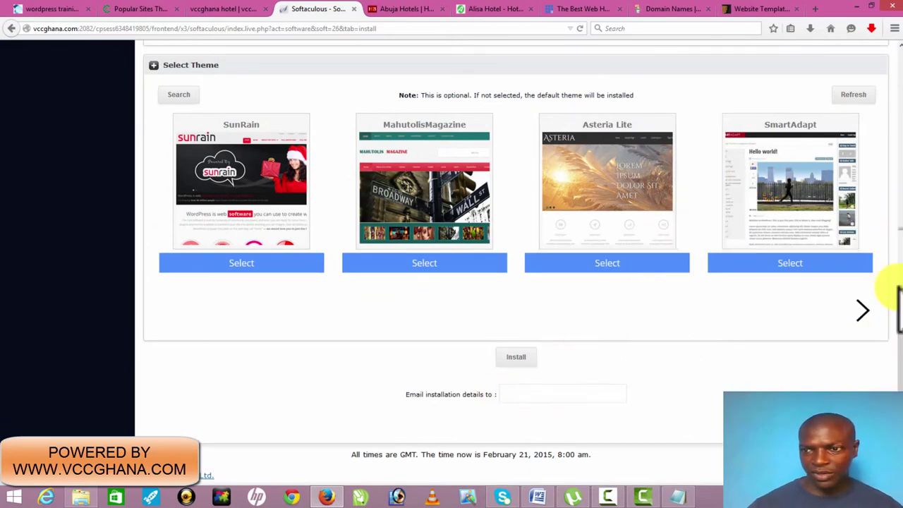
pyautogui.moveTo(896, 367); pyautogui.dragTo(895, 268)
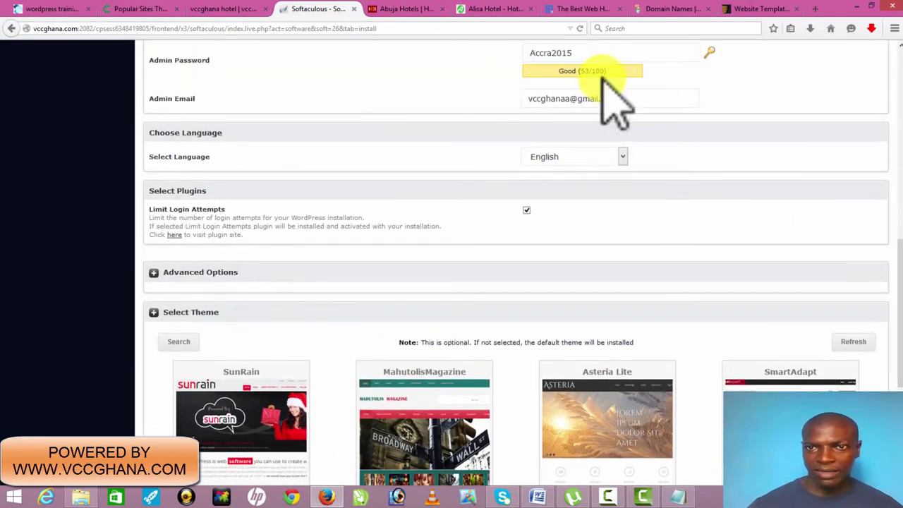
pyautogui.moveTo(627, 99); pyautogui.dragTo(529, 106)
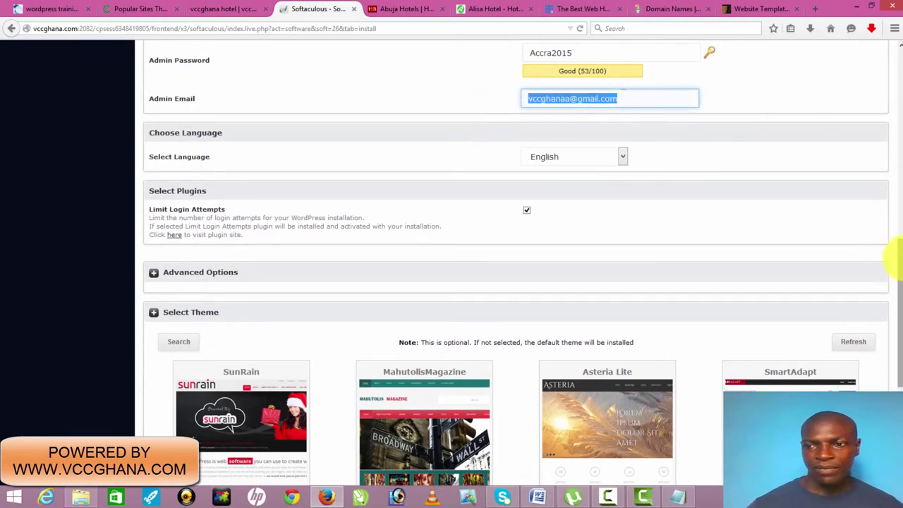
pyautogui.moveTo(898, 261); pyautogui.dragTo(893, 343)
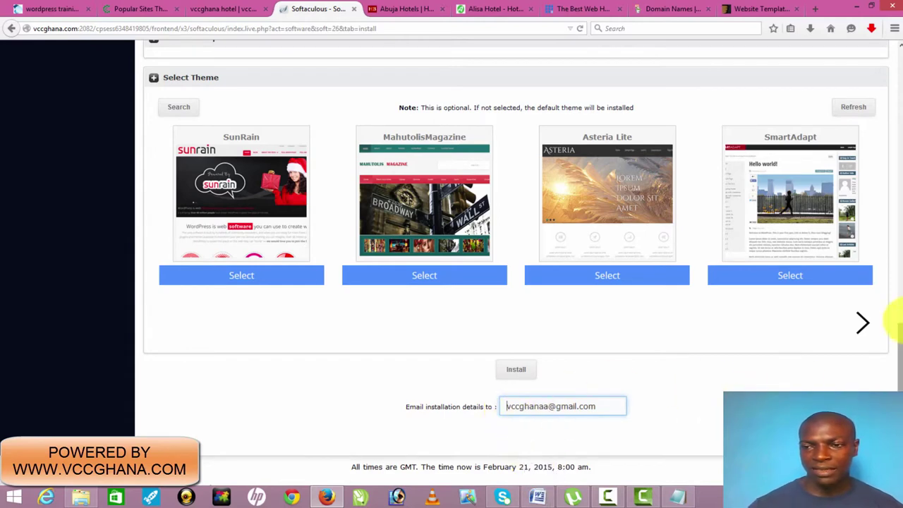
pyautogui.moveTo(898, 339)
pyautogui.mouseDown()
pyautogui.moveTo(894, 358)
pyautogui.moveTo(894, 226)
pyautogui.moveTo(896, 346)
pyautogui.mouseUp()
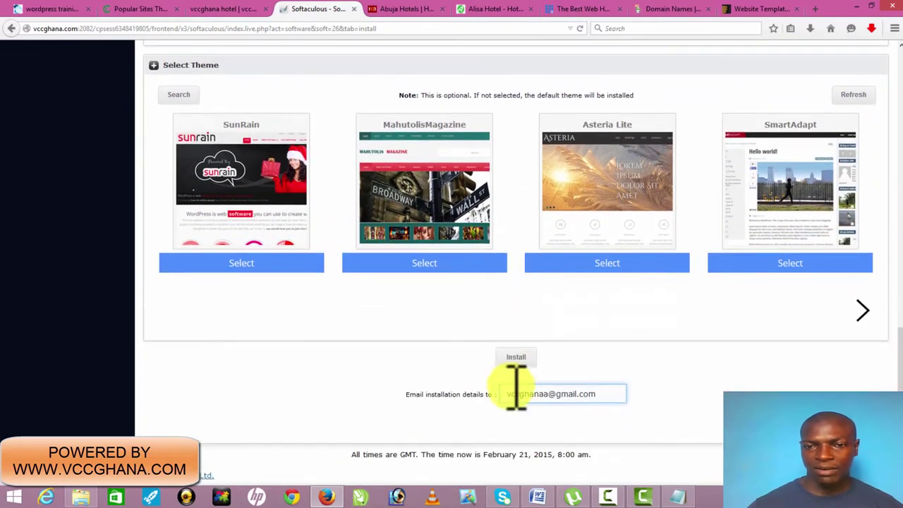
pyautogui.click(509, 358)
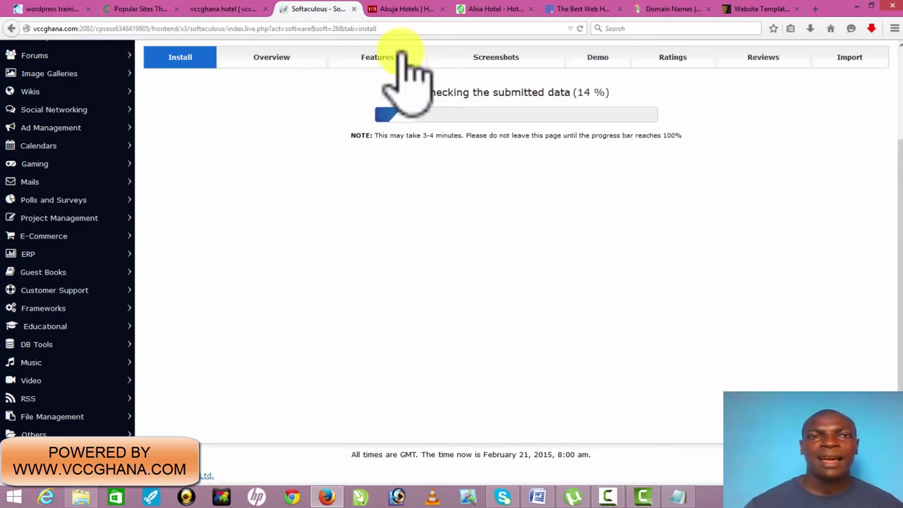
# Scroll through the Hotel De Bently Abuja site, then bring up the Alisa Hotel Accra homepage
pyautogui.click(403, 9)
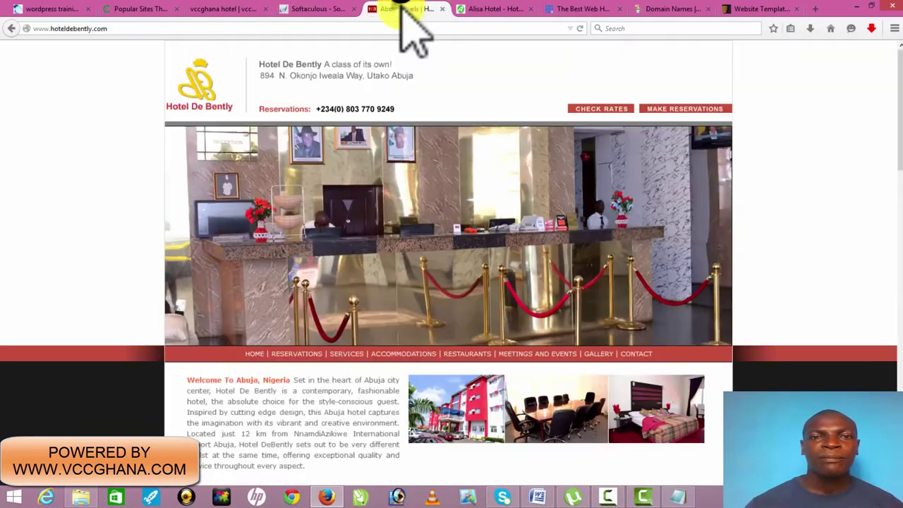
pyautogui.moveTo(895, 71)
pyautogui.mouseDown()
pyautogui.moveTo(894, 212)
pyautogui.moveTo(898, 70)
pyautogui.mouseUp()
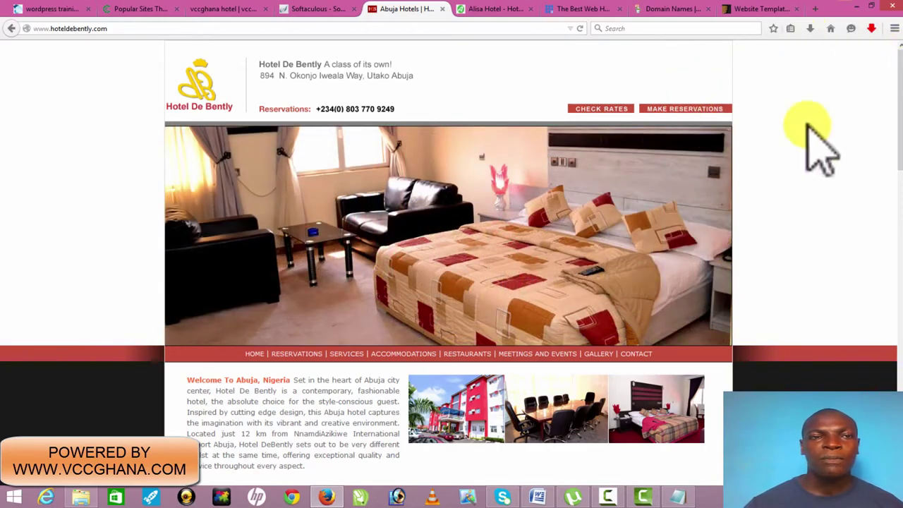
pyautogui.moveTo(899, 106); pyautogui.dragTo(875, 42)
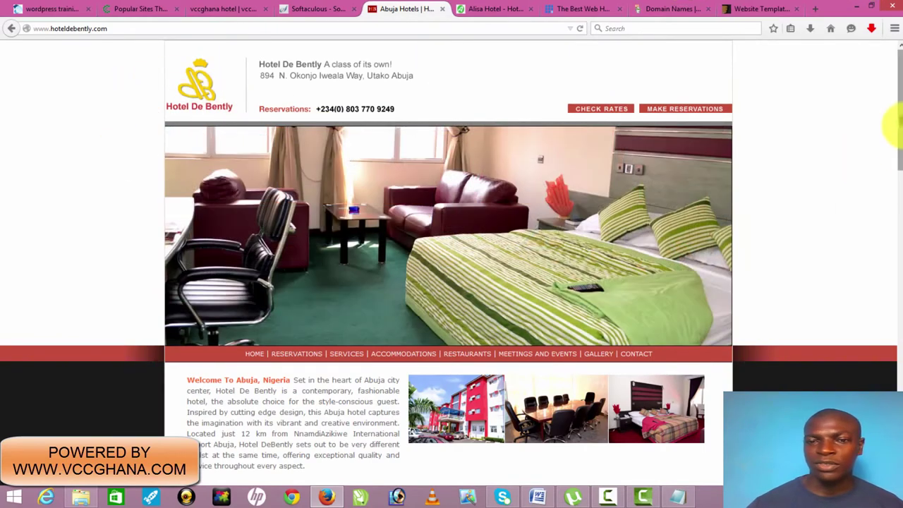
pyautogui.moveTo(896, 123); pyautogui.dragTo(895, 437)
pyautogui.moveTo(893, 298); pyautogui.dragTo(888, 77)
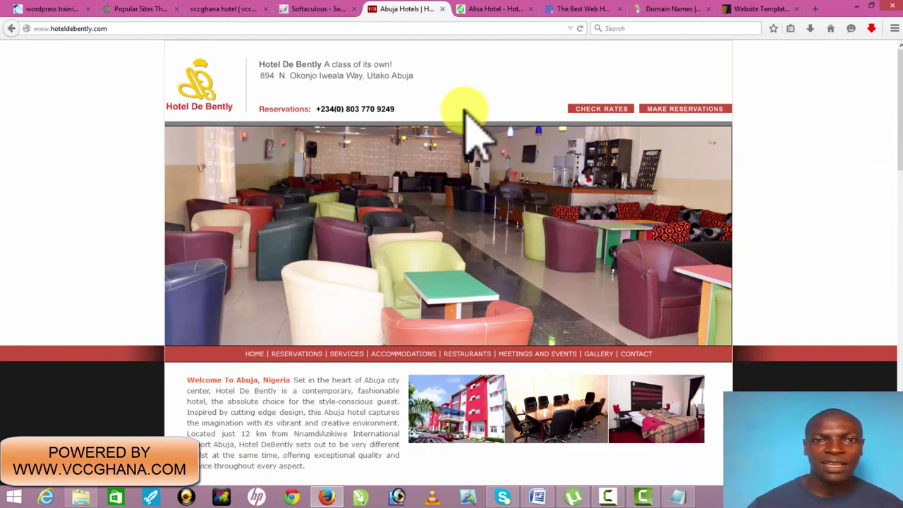
pyautogui.click(498, 9)
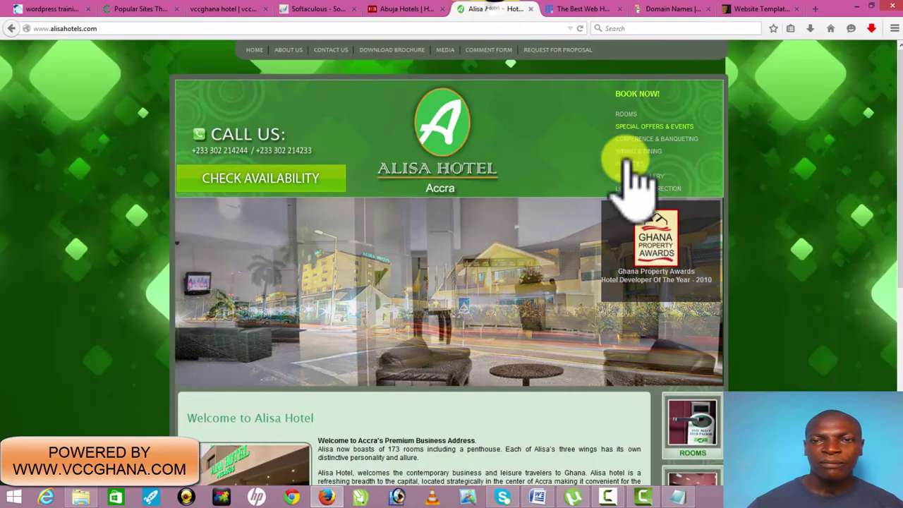
# Browse the Alisa Hotel page, then return to Softaculous's install-success message for vccghana.com/hotels
pyautogui.scroll(-3, 895, 123)
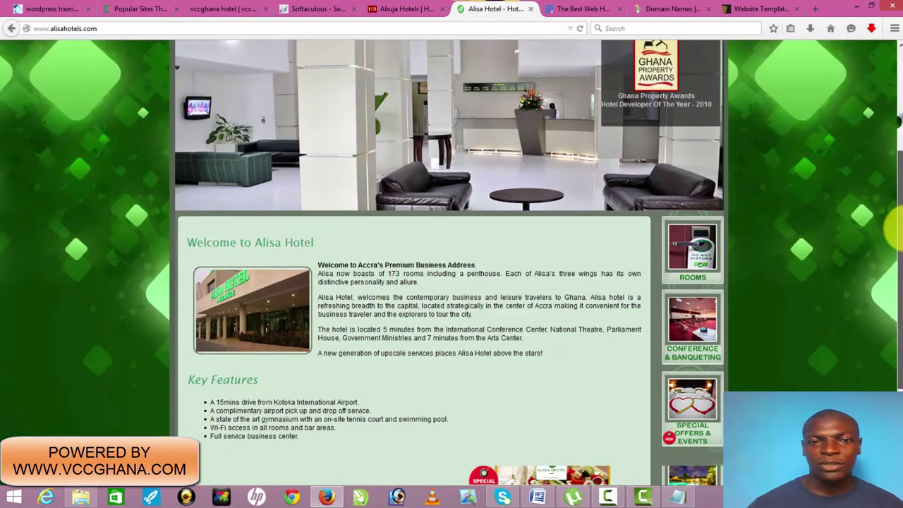
pyautogui.scroll(3, 893, 131)
pyautogui.scroll(1, 893, 131)
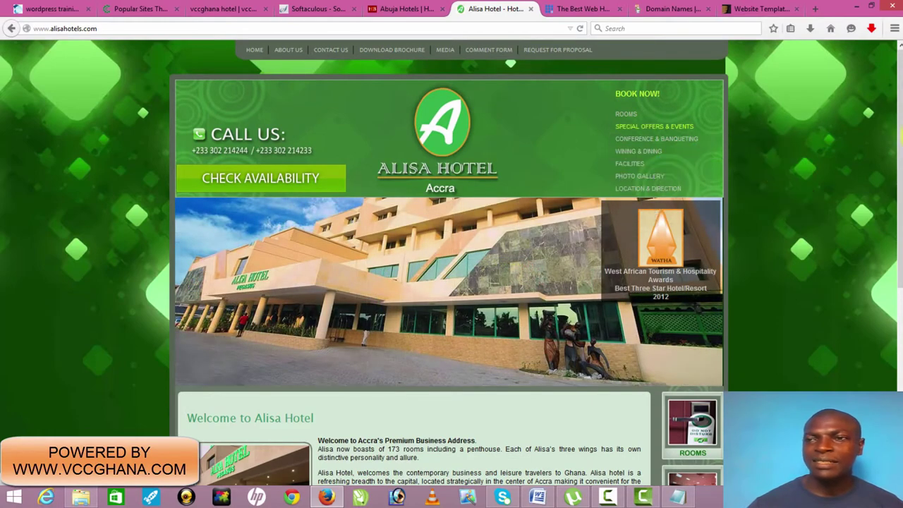
pyautogui.moveTo(891, 131)
pyautogui.mouseDown()
pyautogui.moveTo(887, 191)
pyautogui.moveTo(891, 147)
pyautogui.mouseUp()
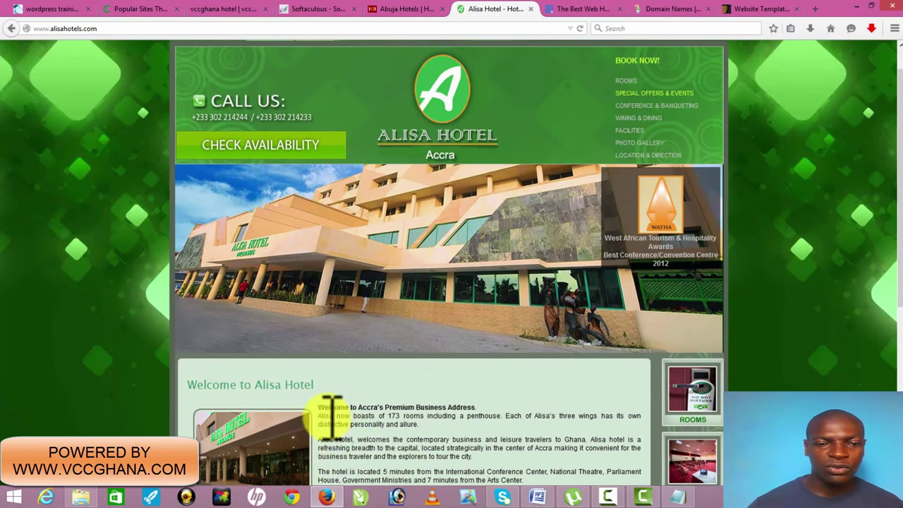
pyautogui.moveTo(322, 405); pyautogui.dragTo(399, 459)
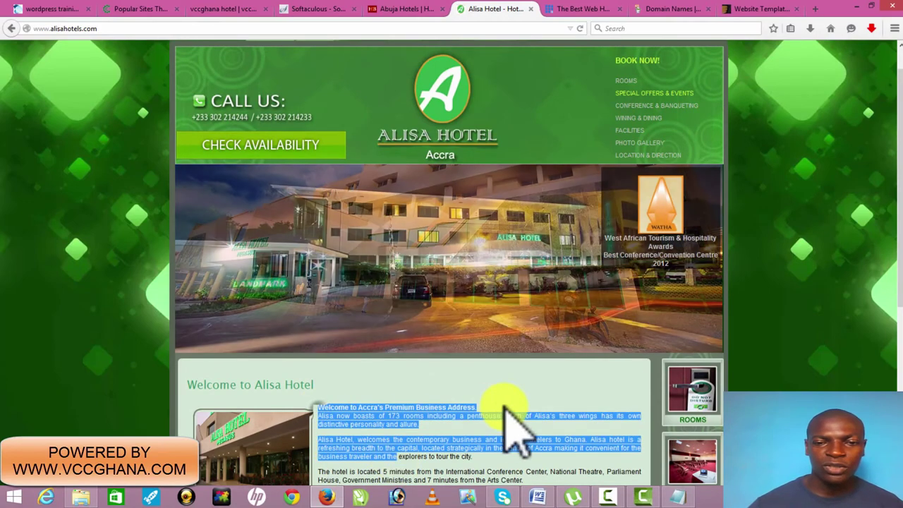
pyautogui.click(504, 406)
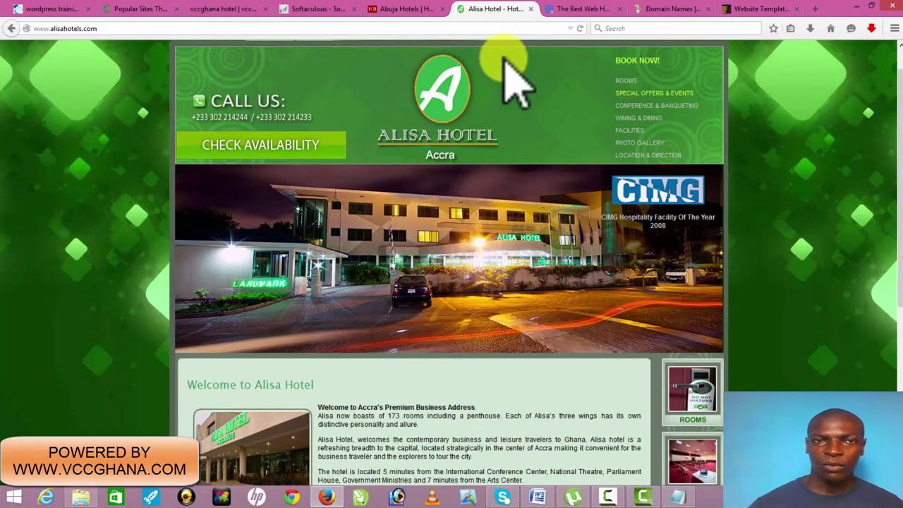
pyautogui.click(314, 10)
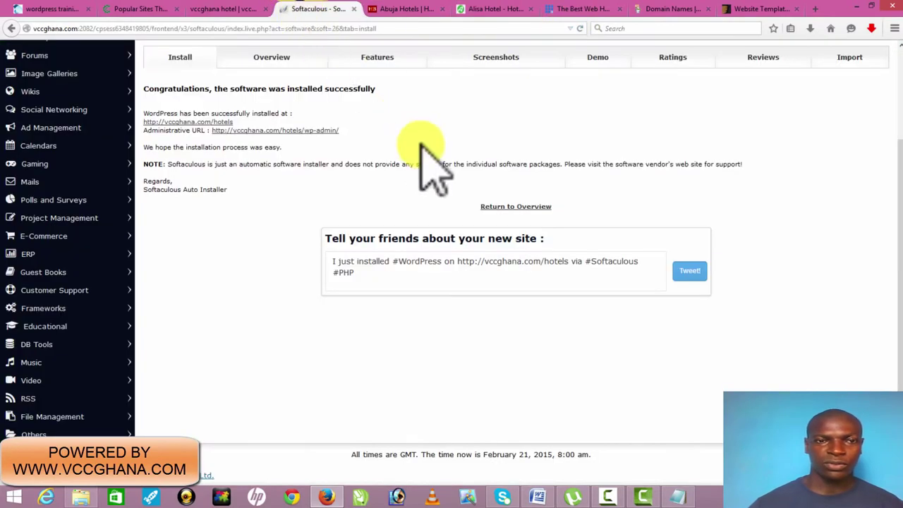
# Open the new vccghana.com/hotels site in a new tab and view it
pyautogui.rightClick(192, 125)
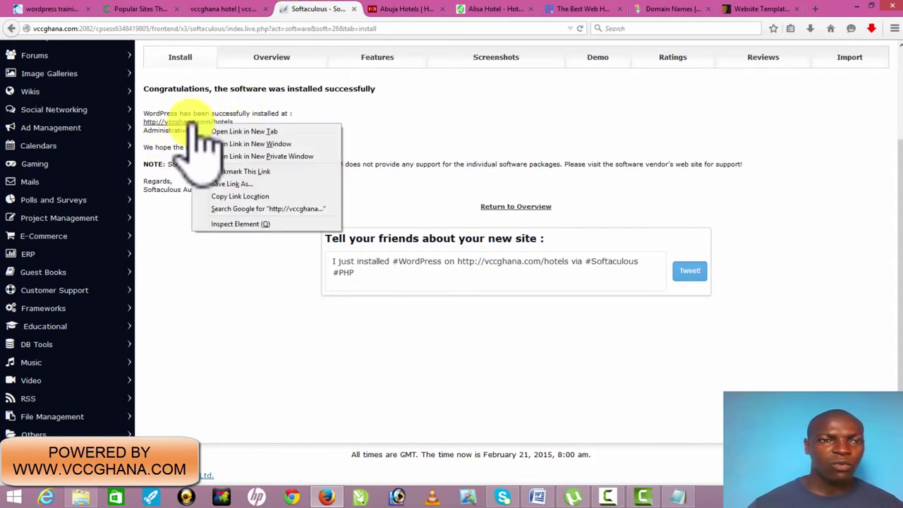
pyautogui.click(239, 131)
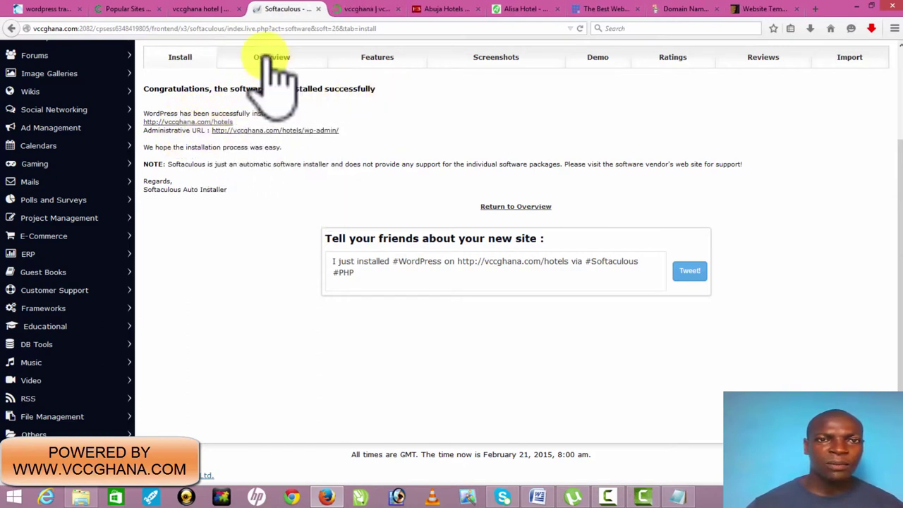
pyautogui.click(374, 9)
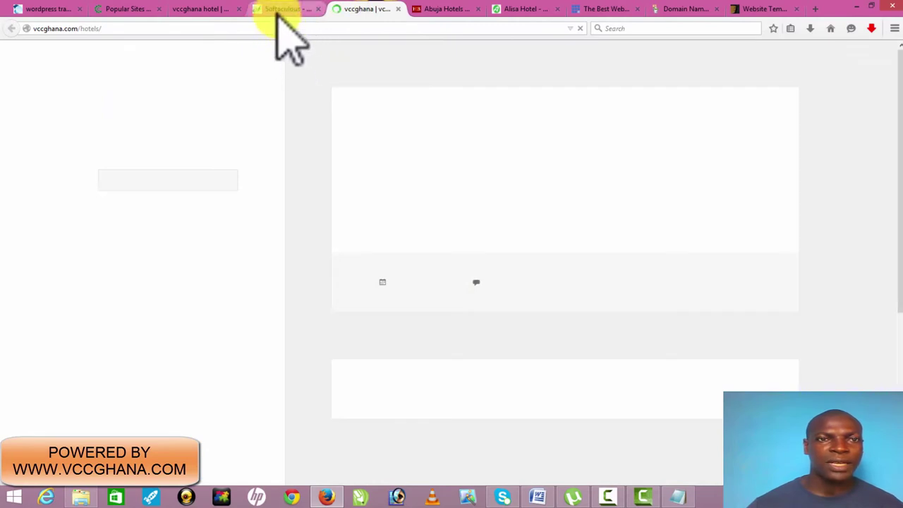
# Open the WordPress admin URL from the install summary, then return to the Hello world! site
pyautogui.click(279, 10)
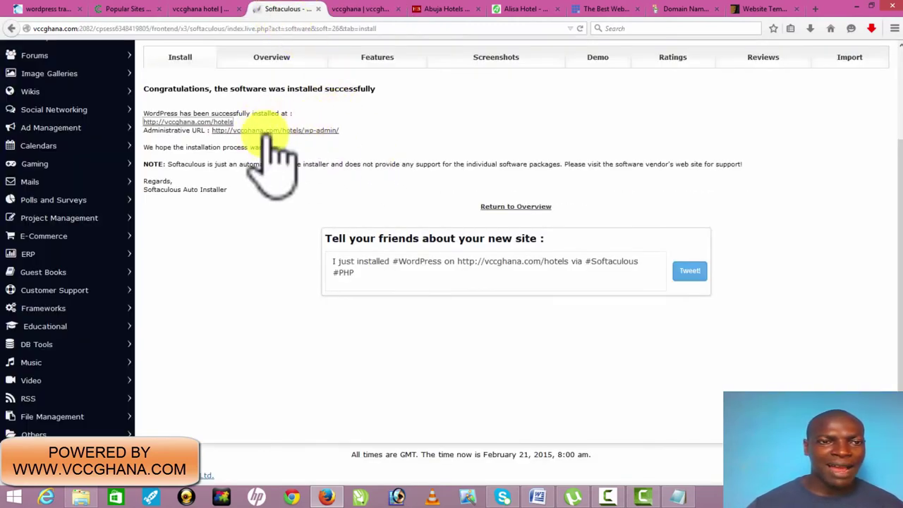
pyautogui.click(251, 131)
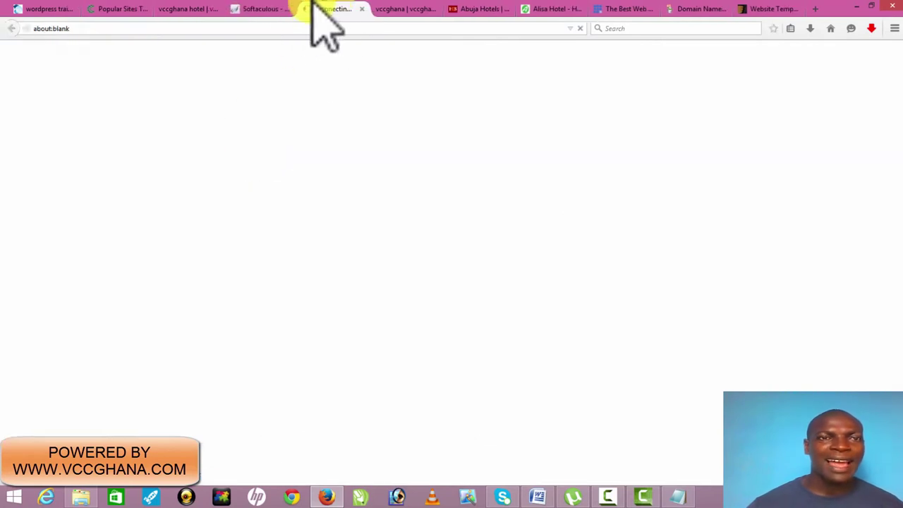
pyautogui.click(395, 10)
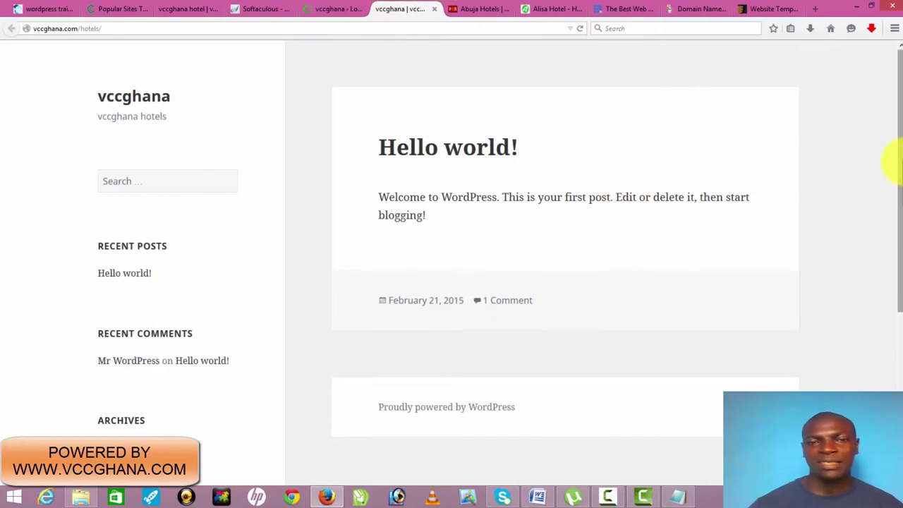
# Log in to the vccghana hotels WordPress admin with the admin credentials, declining to save the password
pyautogui.moveTo(899, 163); pyautogui.dragTo(896, 81)
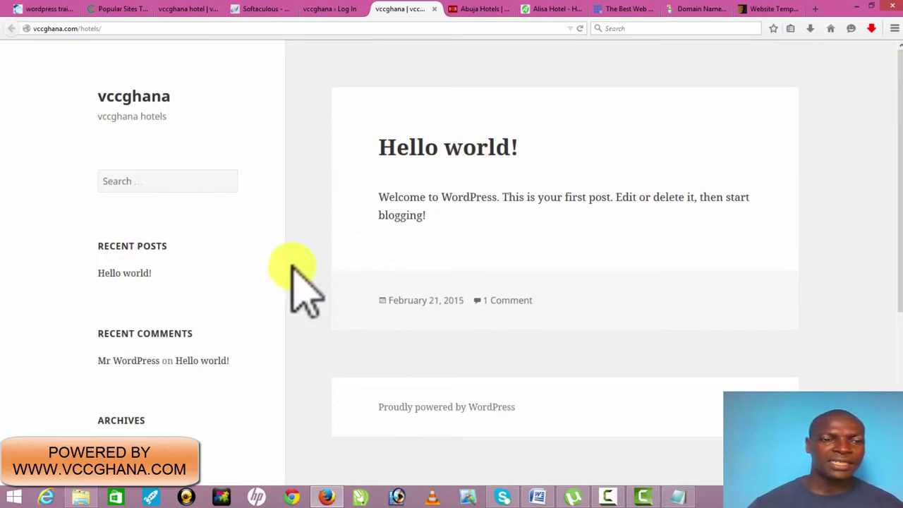
pyautogui.click(329, 8)
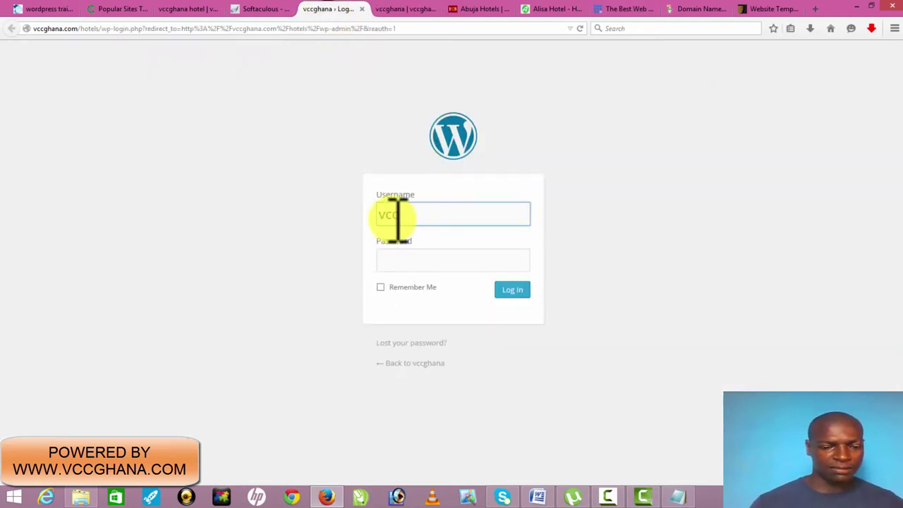
pyautogui.click(393, 258)
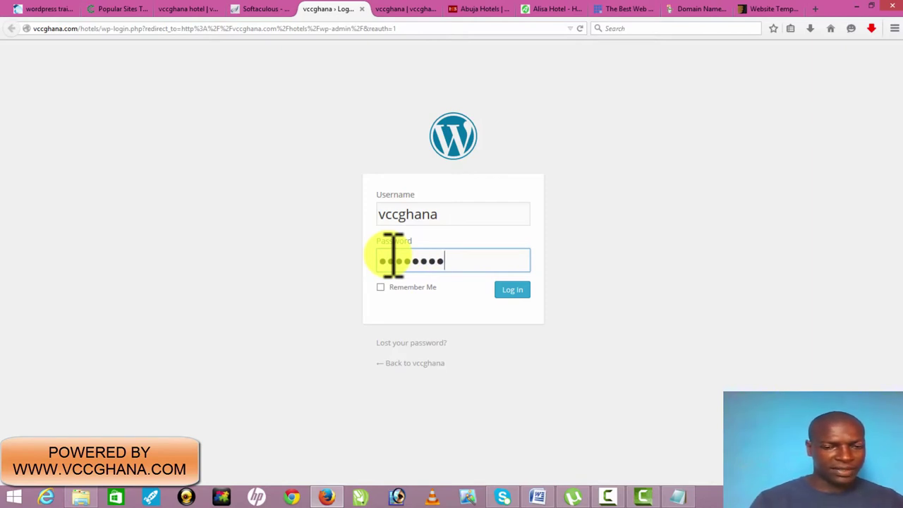
pyautogui.click(515, 289)
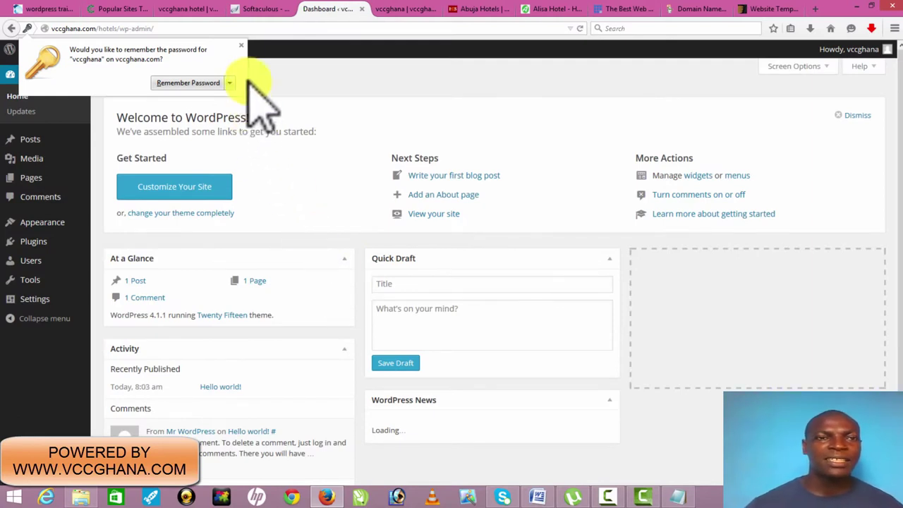
pyautogui.click(240, 45)
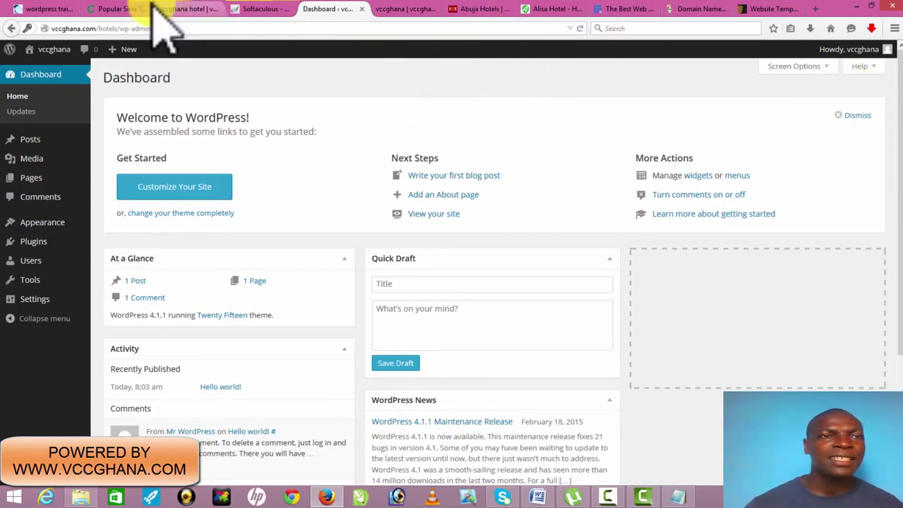
# Scroll through the live vccghana hotel site
pyautogui.click(180, 8)
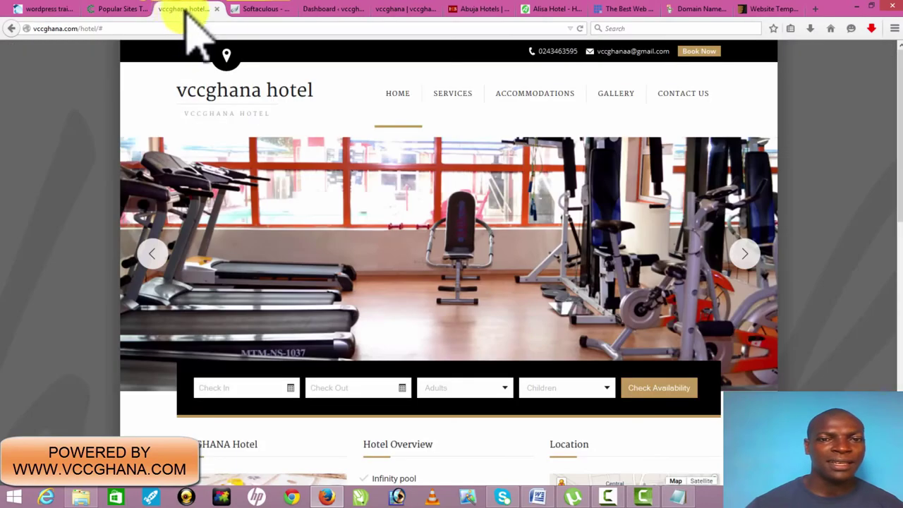
pyautogui.moveTo(895, 99); pyautogui.dragTo(893, 51)
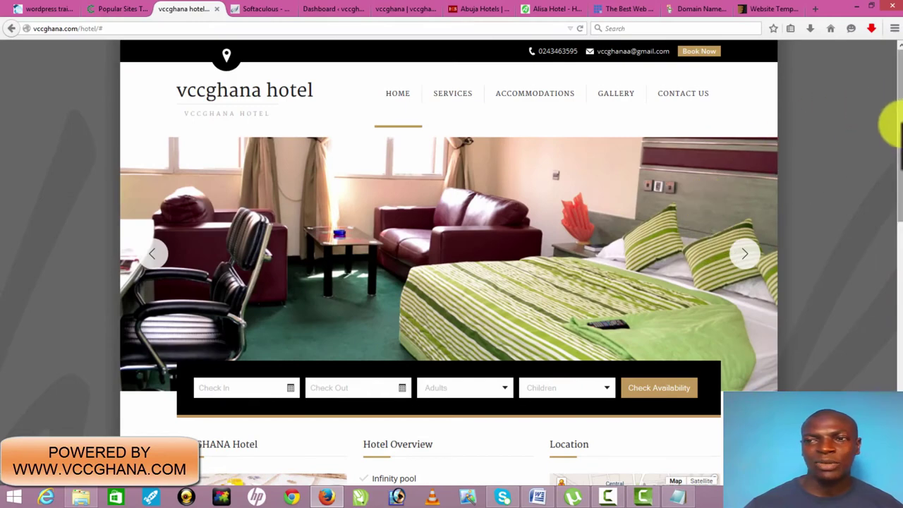
pyautogui.moveTo(894, 125); pyautogui.dragTo(895, 161)
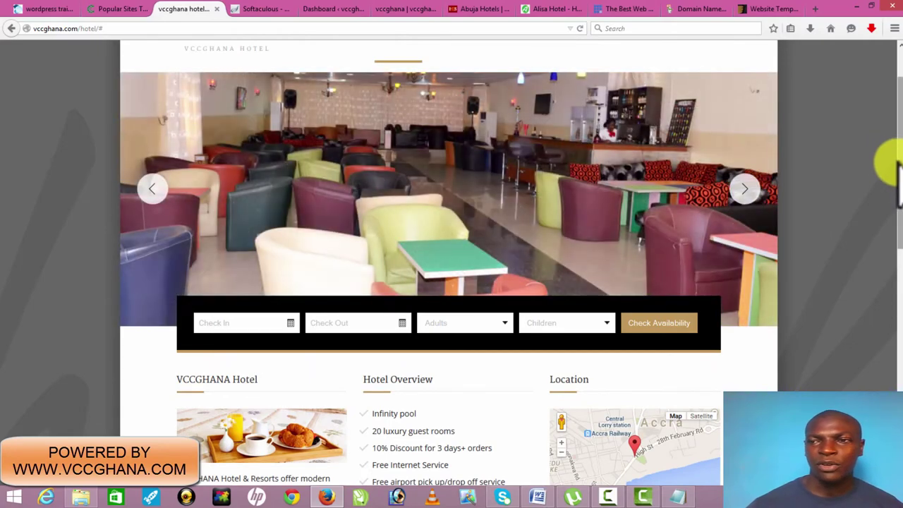
pyautogui.moveTo(897, 164); pyautogui.dragTo(893, 77)
# Look over the popular WordPress sites article and training course, ending on the Softaculous confirmation
pyautogui.click(113, 8)
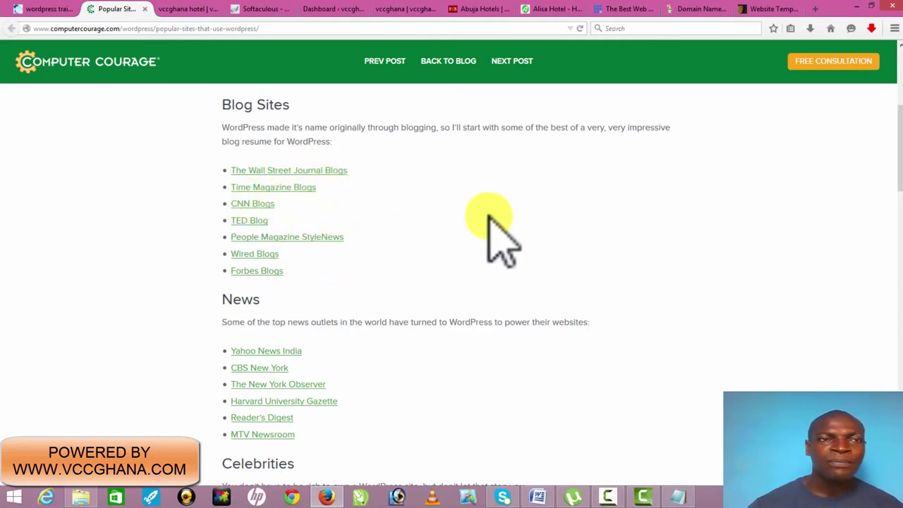
pyautogui.click(37, 10)
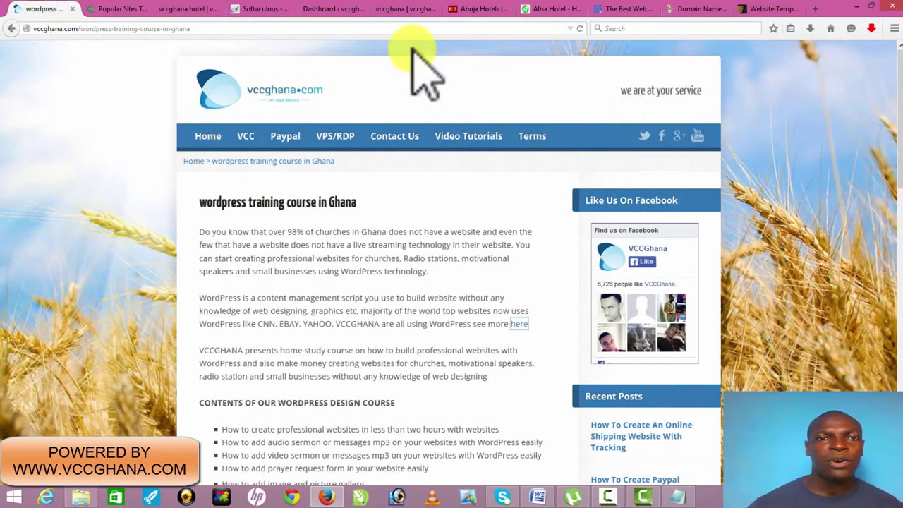
pyautogui.click(278, 10)
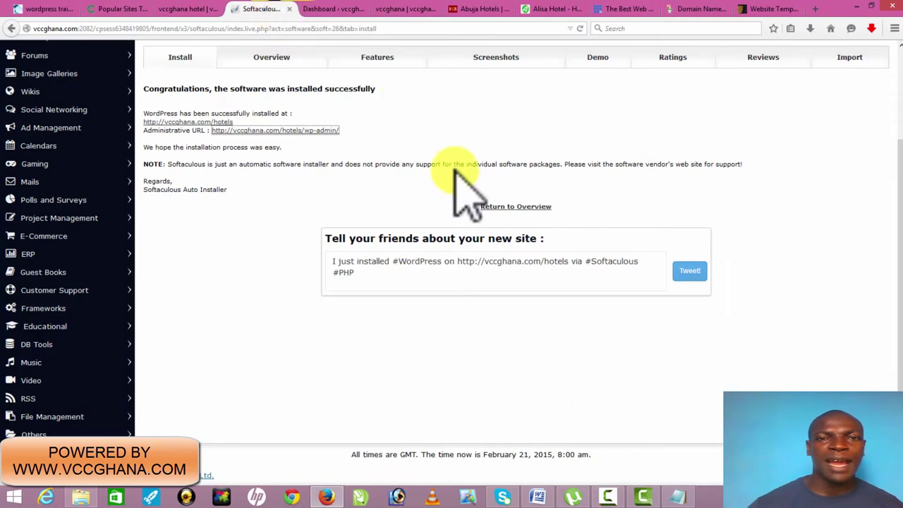
# From the Dashboard tab, open a new tab and start typing 'wordpress theme for hotel' into the search box
pyautogui.click(336, 10)
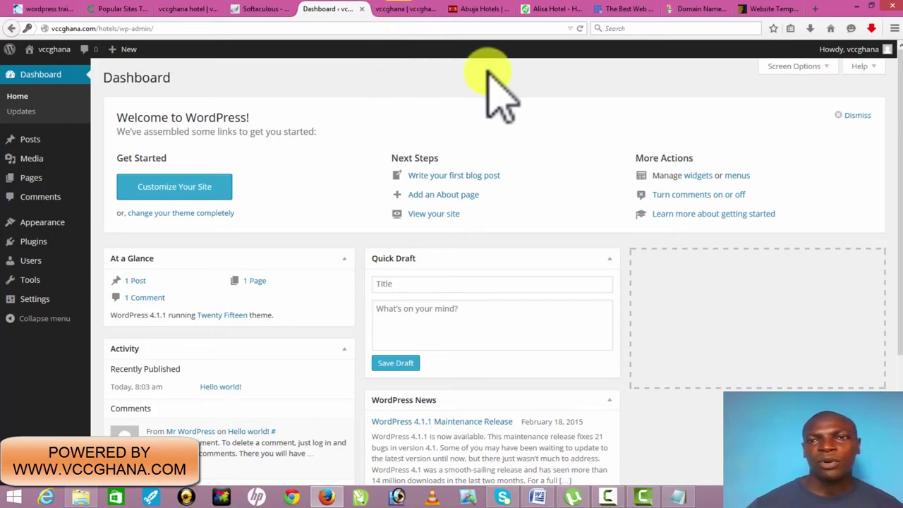
pyautogui.click(815, 8)
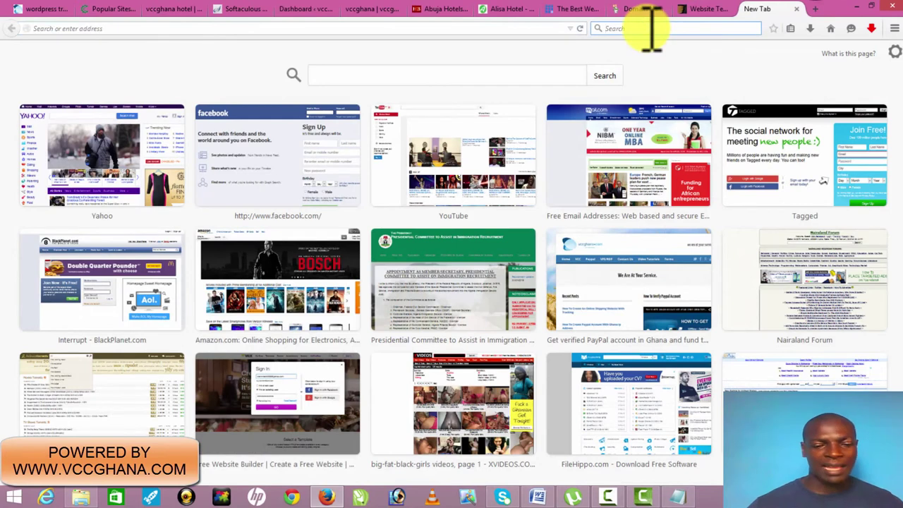
pyautogui.click(651, 28)
pyautogui.write('wordpress theme for ho')
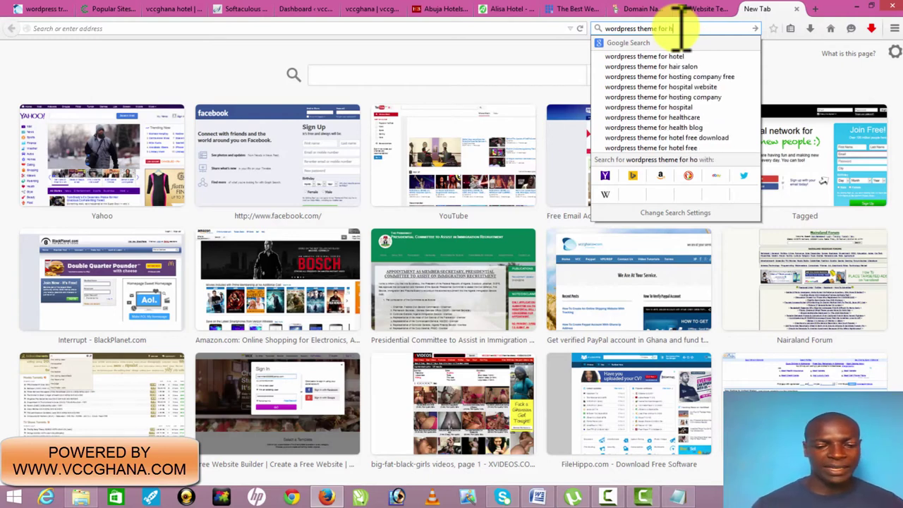
# Finish the search 'wordpress theme for hotel' and scroll through the Google results
pyautogui.write('el')
pyautogui.press('Return')
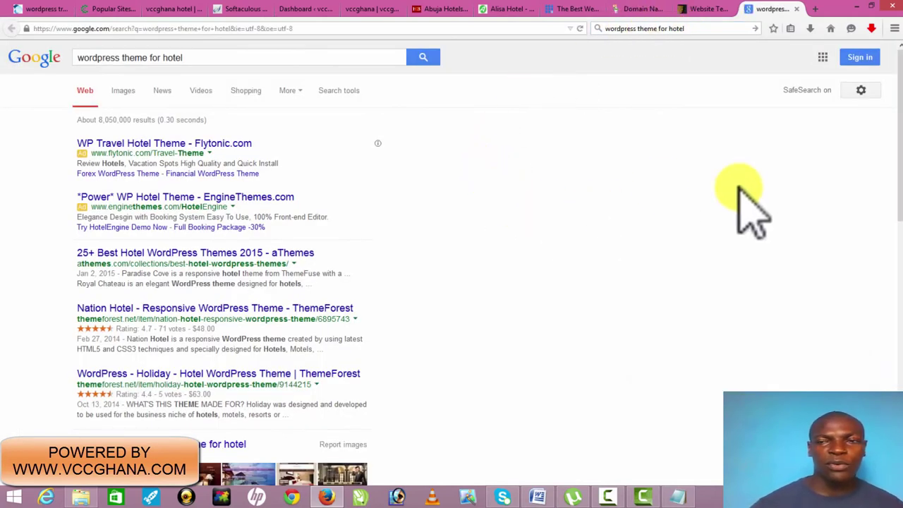
pyautogui.moveTo(898, 111); pyautogui.dragTo(891, 151)
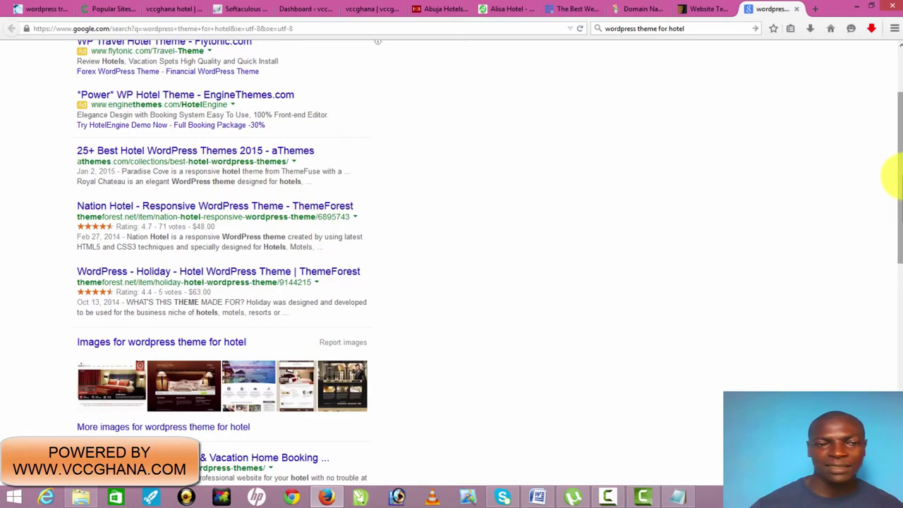
pyautogui.moveTo(898, 180); pyautogui.dragTo(898, 113)
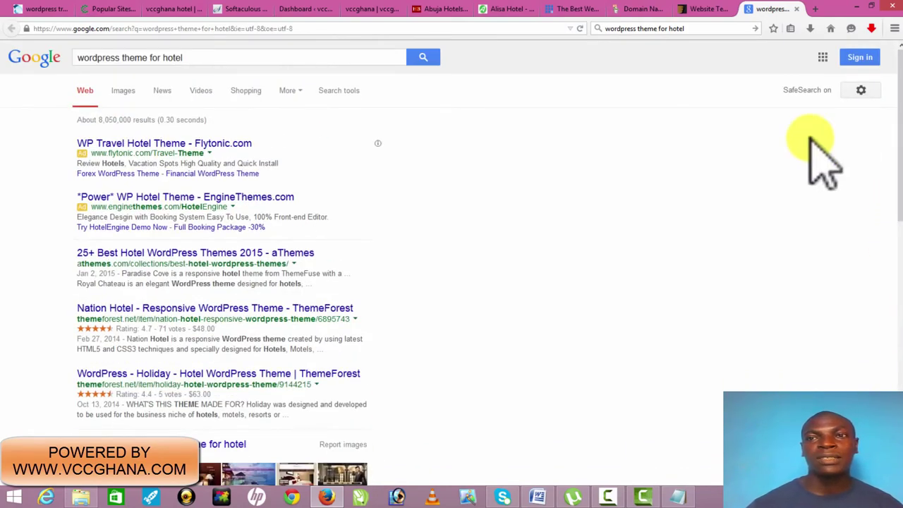
pyautogui.moveTo(898, 170)
pyautogui.mouseDown()
pyautogui.moveTo(891, 322)
pyautogui.moveTo(885, 159)
pyautogui.mouseUp()
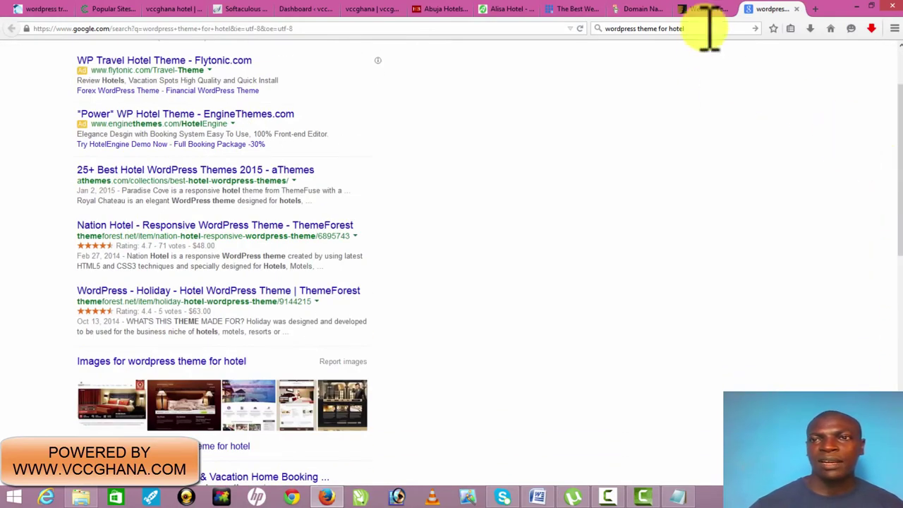
# In the ThemeForest tab, open the WordPress themes category and type 'hotel' in its search box
pyautogui.click(706, 10)
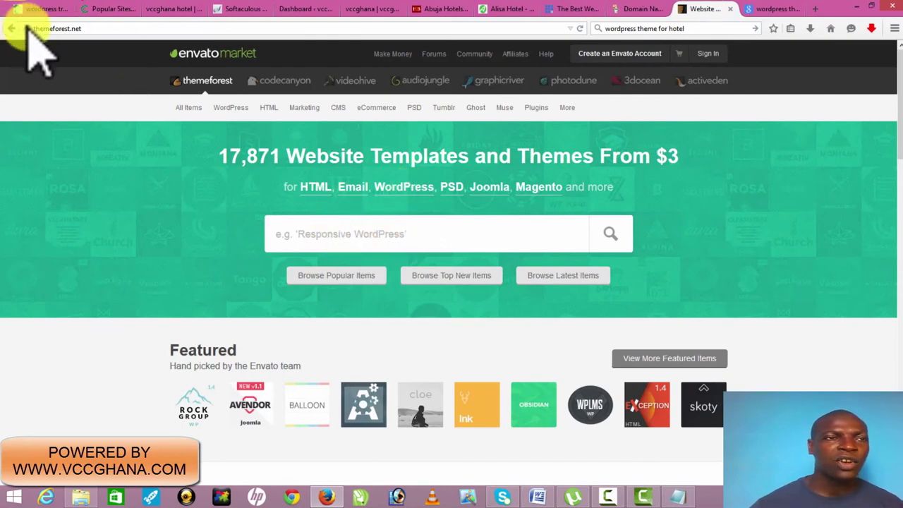
pyautogui.click(93, 27)
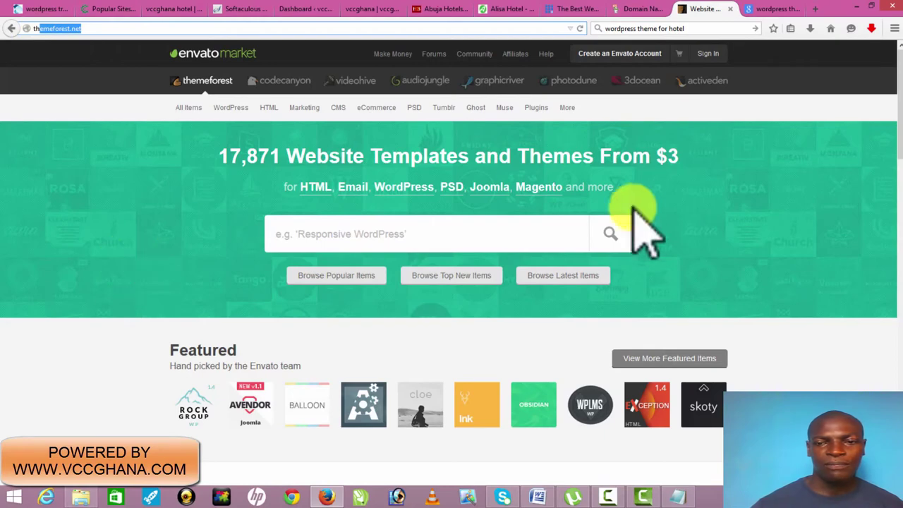
pyautogui.moveTo(895, 138)
pyautogui.mouseDown()
pyautogui.moveTo(893, 258)
pyautogui.moveTo(896, 151)
pyautogui.moveTo(888, 142)
pyautogui.mouseUp()
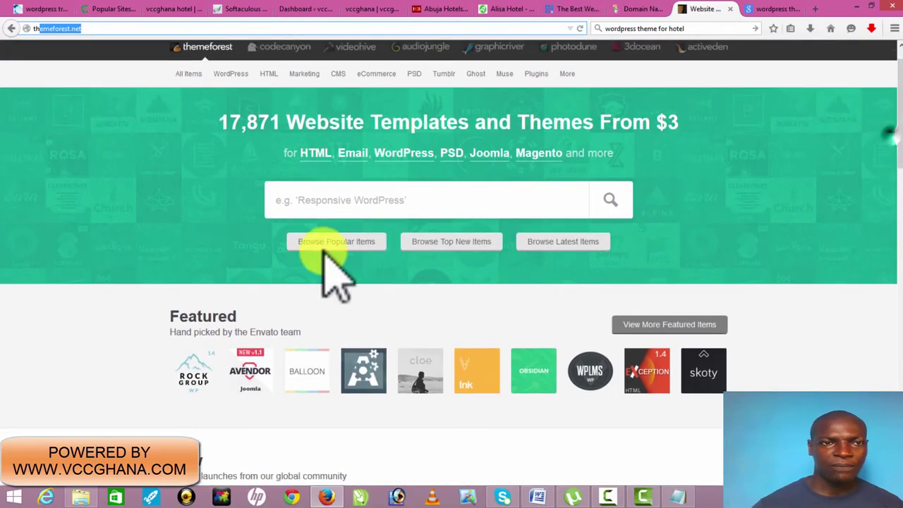
pyautogui.click(238, 74)
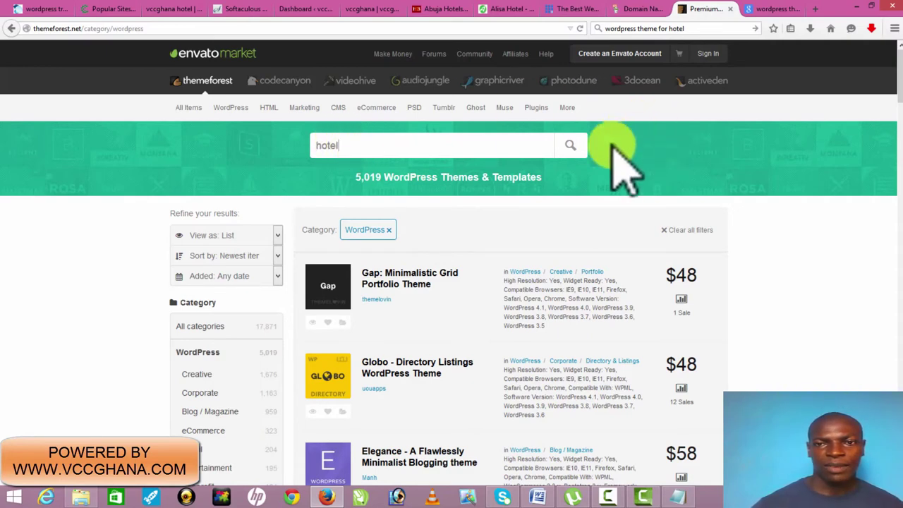
# Search ThemeForest WordPress themes for hotel and open the Soho Hotel - Responsive Hotel Booking WP Theme page
pyautogui.click(567, 148)
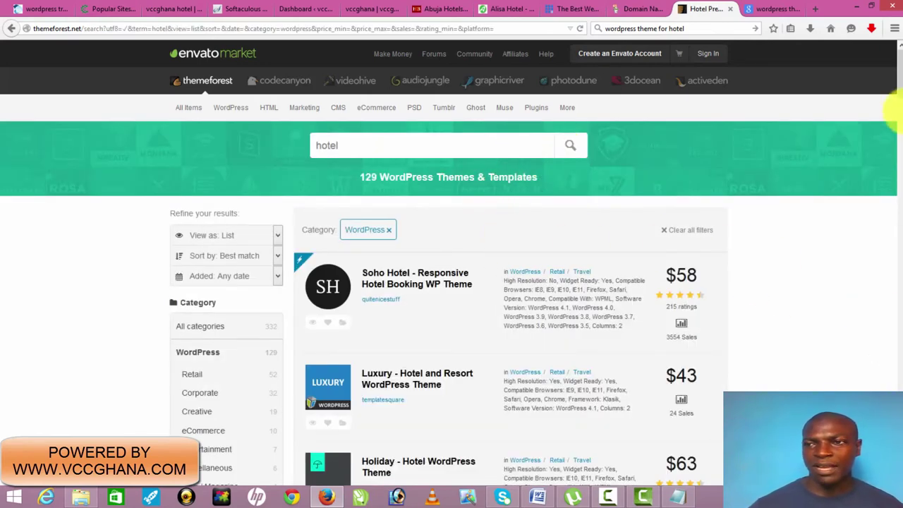
pyautogui.scroll(-7, 895, 81)
pyautogui.scroll(7, 895, 81)
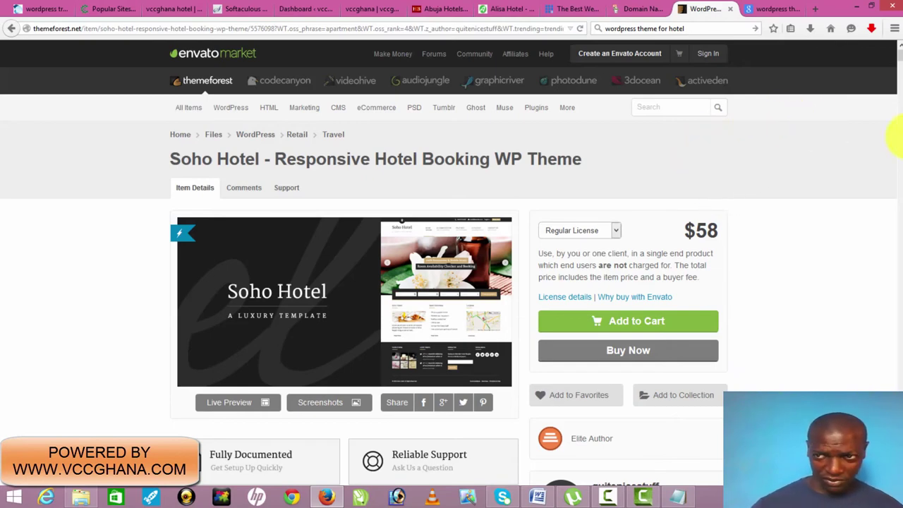
# Review the $58 Soho Hotel item page and open its Live Preview in a new tab
pyautogui.scroll(-3, 895, 55)
pyautogui.scroll(2, 895, 55)
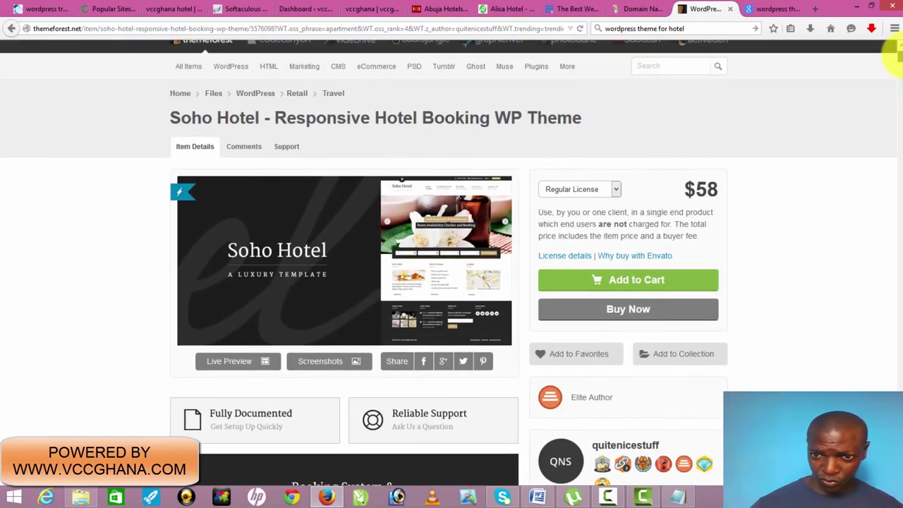
pyautogui.scroll(1, 896, 58)
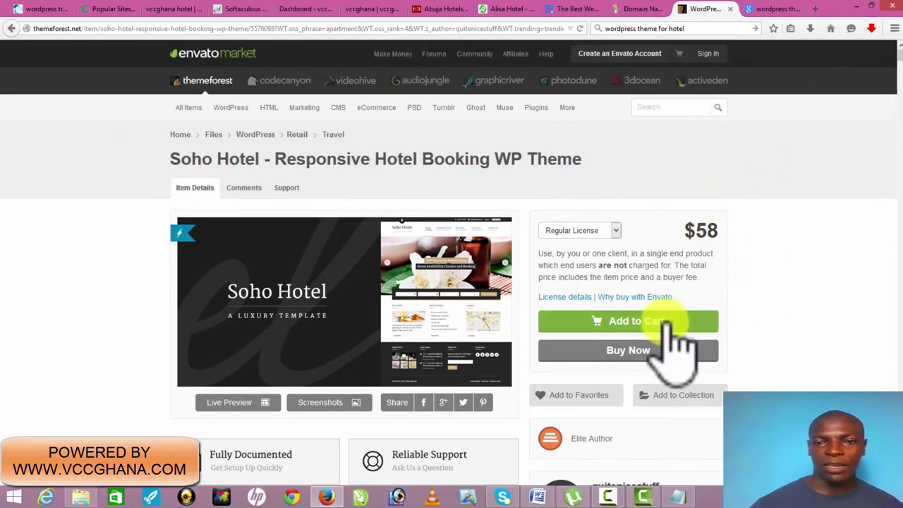
pyautogui.scroll(-3, 895, 55)
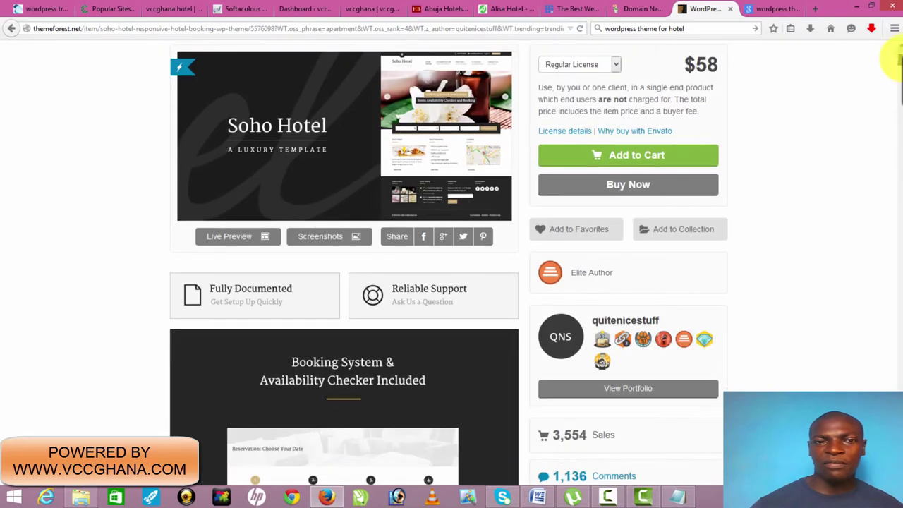
pyautogui.scroll(1, 891, 54)
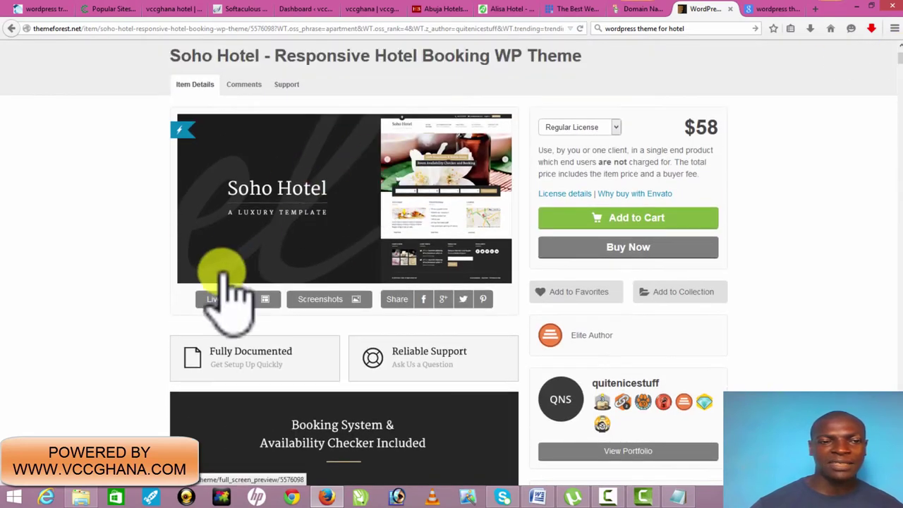
pyautogui.rightClick(220, 300)
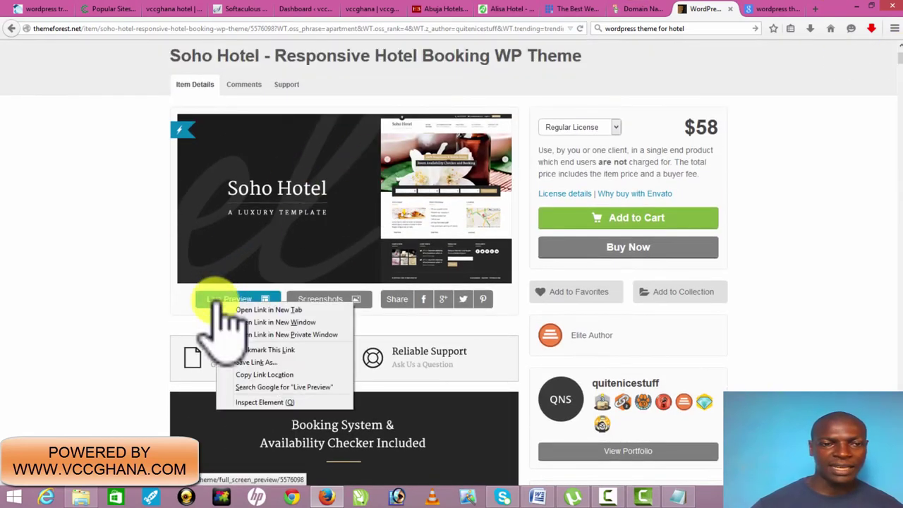
pyautogui.click(268, 308)
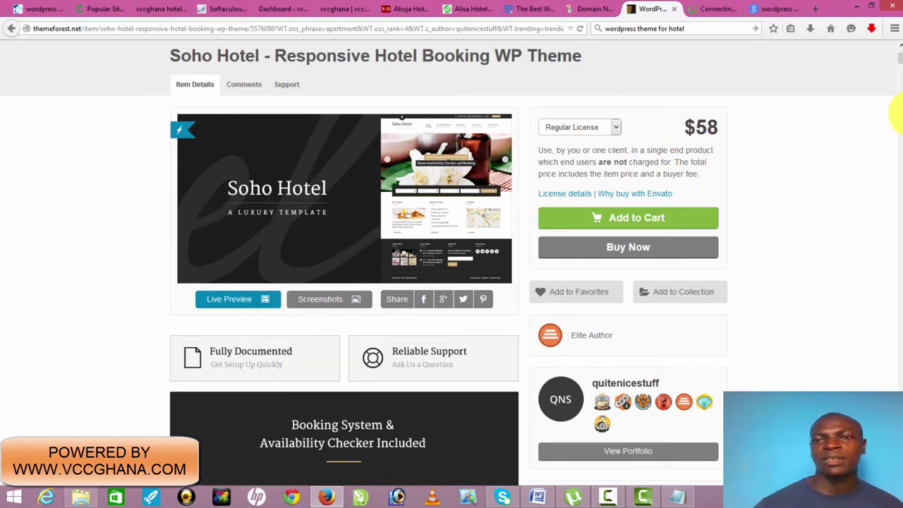
pyautogui.moveTo(898, 62); pyautogui.dragTo(872, 39)
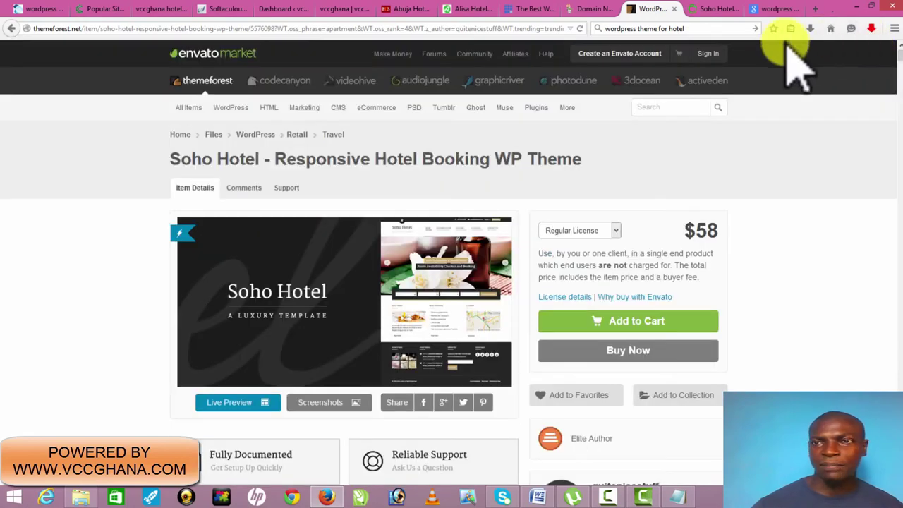
# Compare the Soho Hotel live preview against the existing vccghana hotel site
pyautogui.click(713, 10)
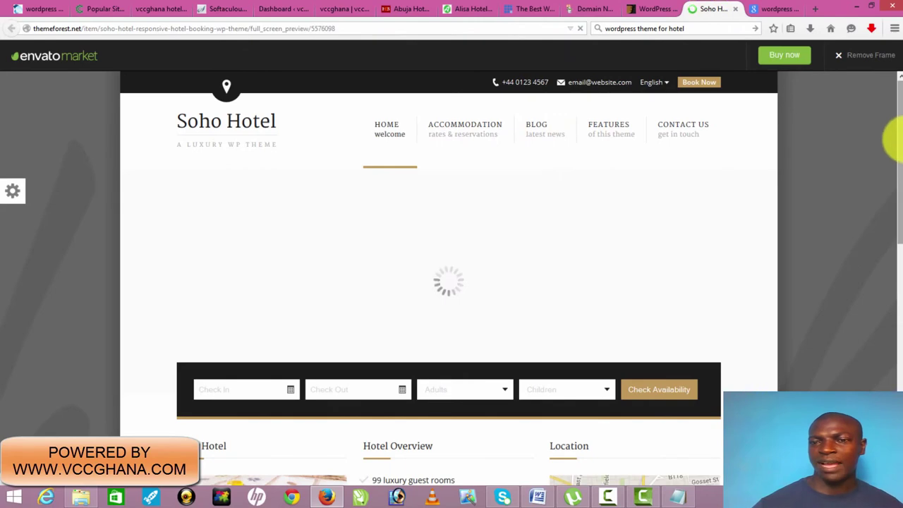
pyautogui.moveTo(898, 164); pyautogui.dragTo(876, 102)
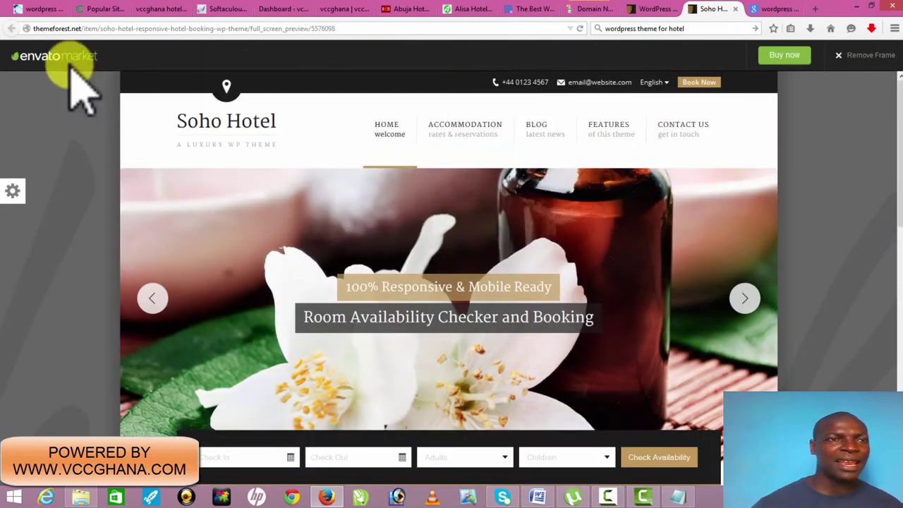
pyautogui.click(147, 10)
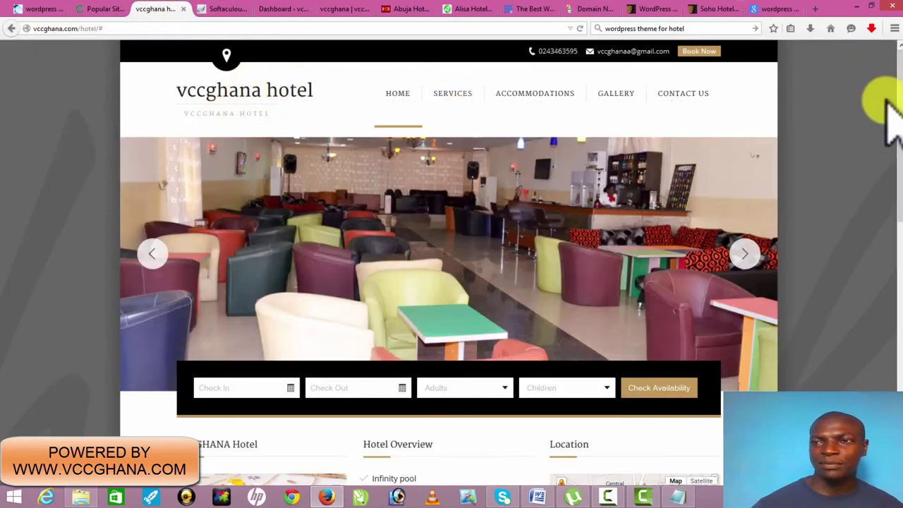
pyautogui.moveTo(890, 102); pyautogui.dragTo(887, 50)
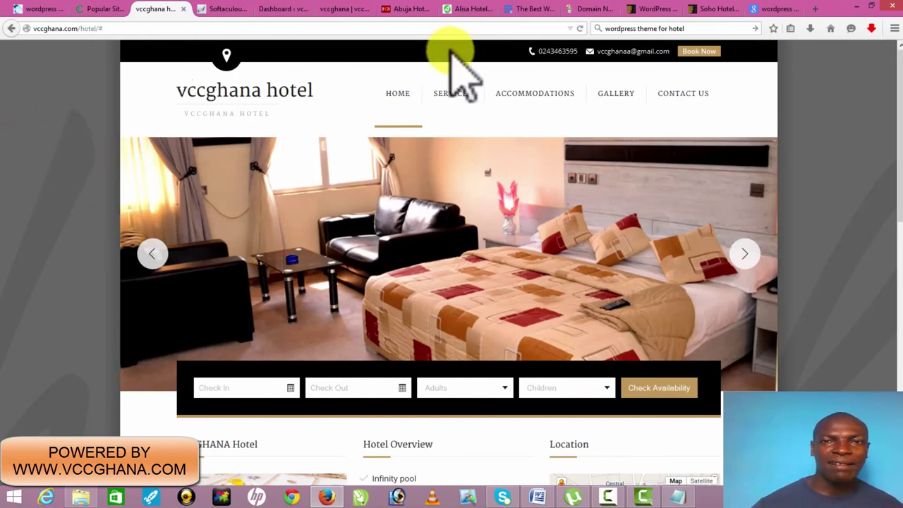
pyautogui.moveTo(893, 95)
pyautogui.mouseDown()
pyautogui.moveTo(893, 362)
pyautogui.moveTo(895, 85)
pyautogui.mouseUp()
# Close the Soho Hotel preview and item tabs, then bring up the downloaded theme files in File Explorer
pyautogui.click(712, 9)
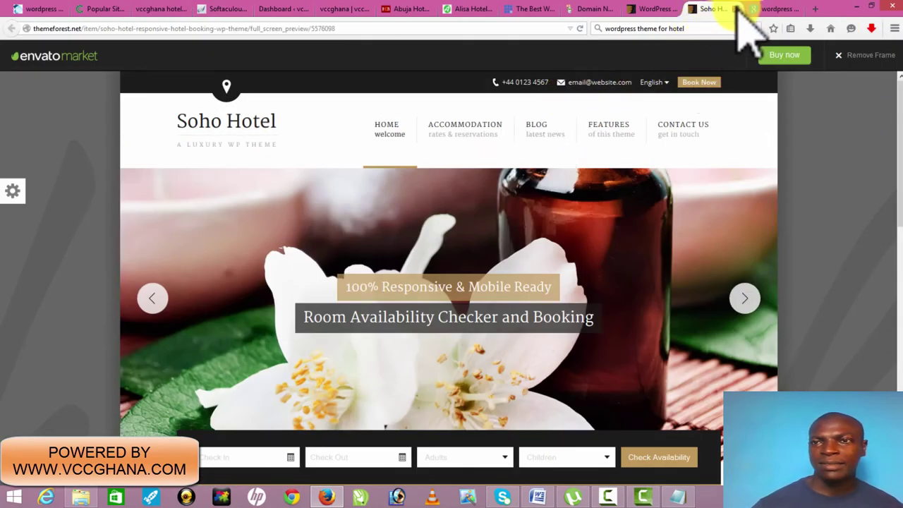
pyautogui.click(737, 9)
pyautogui.click(698, 8)
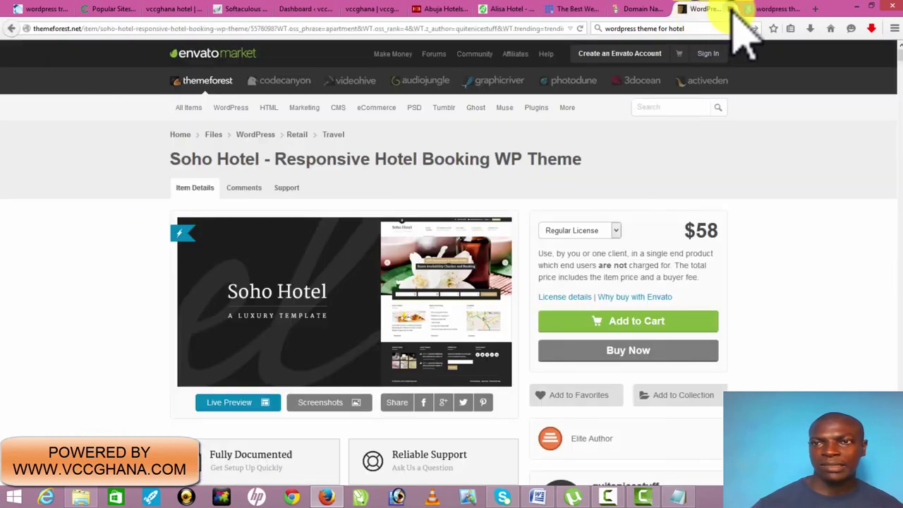
pyautogui.click(732, 9)
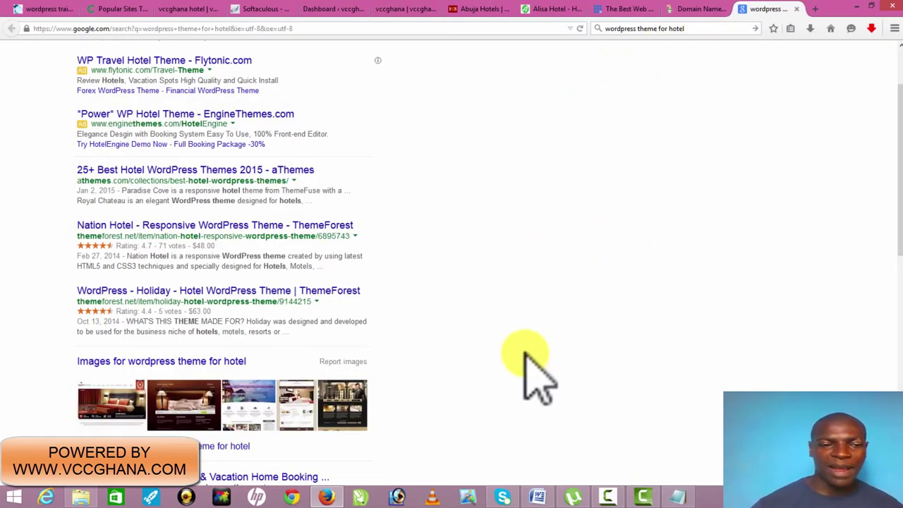
pyautogui.click(80, 497)
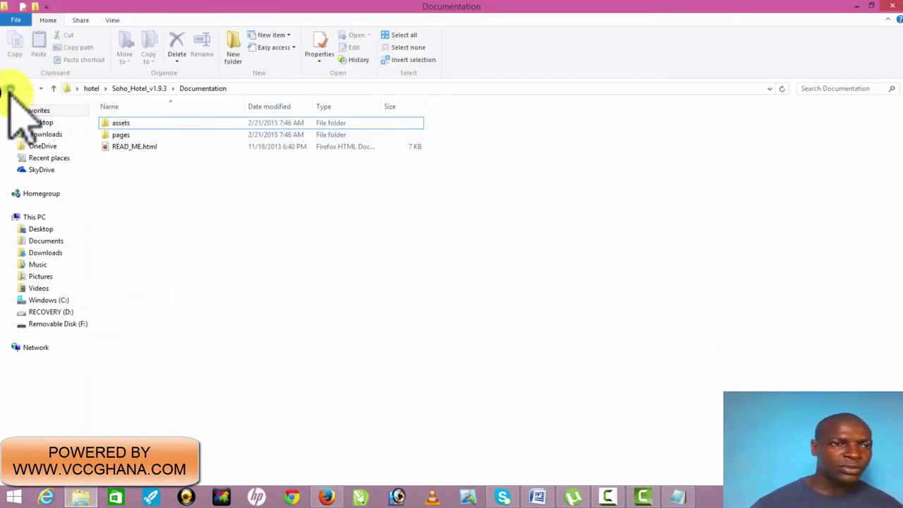
# Navigate from the hotel folder into Soho_Hotel_v1.9.3 > Theme and select sohohotel.zip
pyautogui.click(12, 89)
pyautogui.click(16, 89)
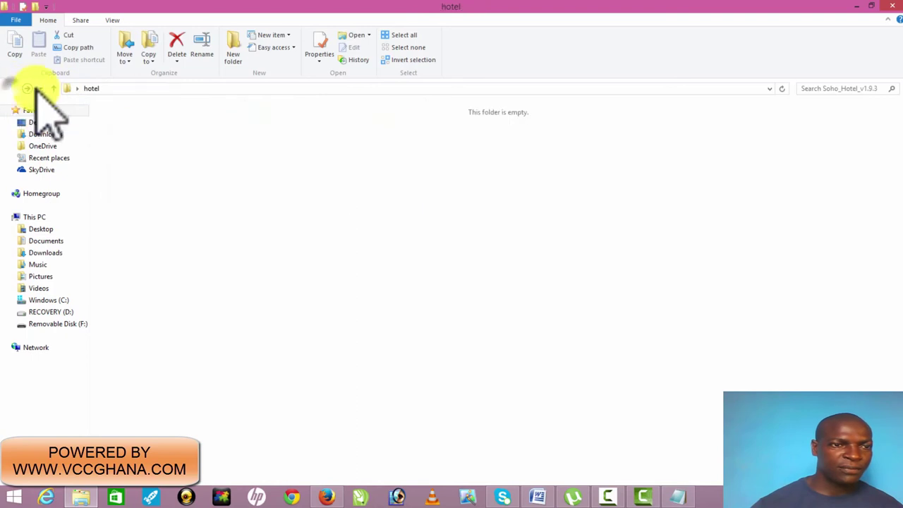
pyautogui.doubleClick(118, 149)
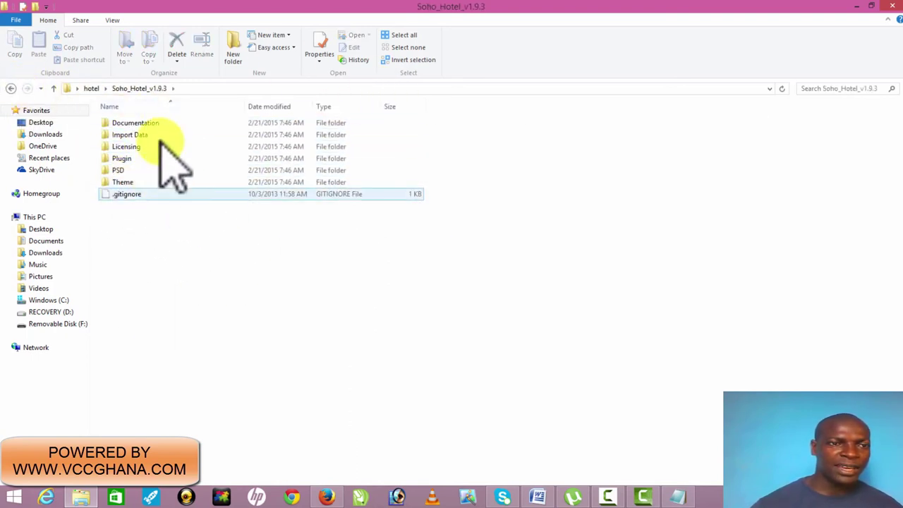
pyautogui.doubleClick(134, 181)
pyautogui.click(134, 134)
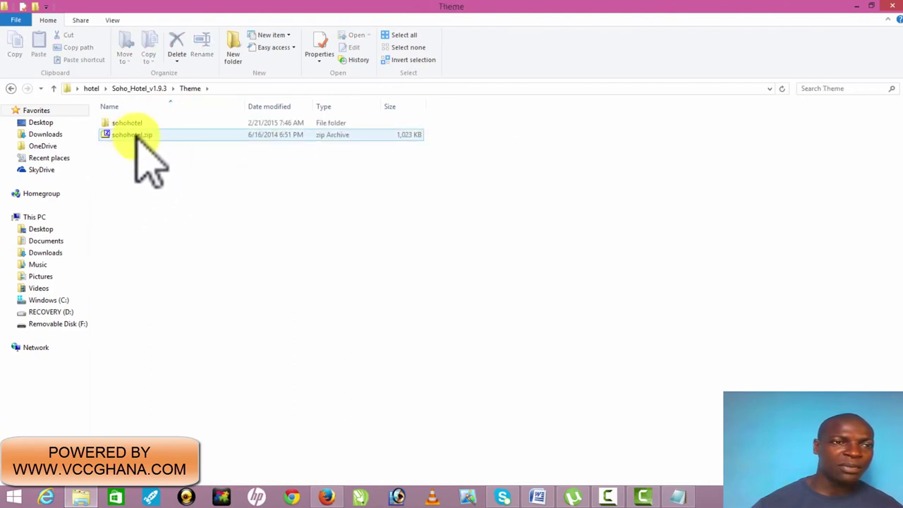
# Back out to the hotel folder and return to the Google results in Firefox
pyautogui.click(13, 86)
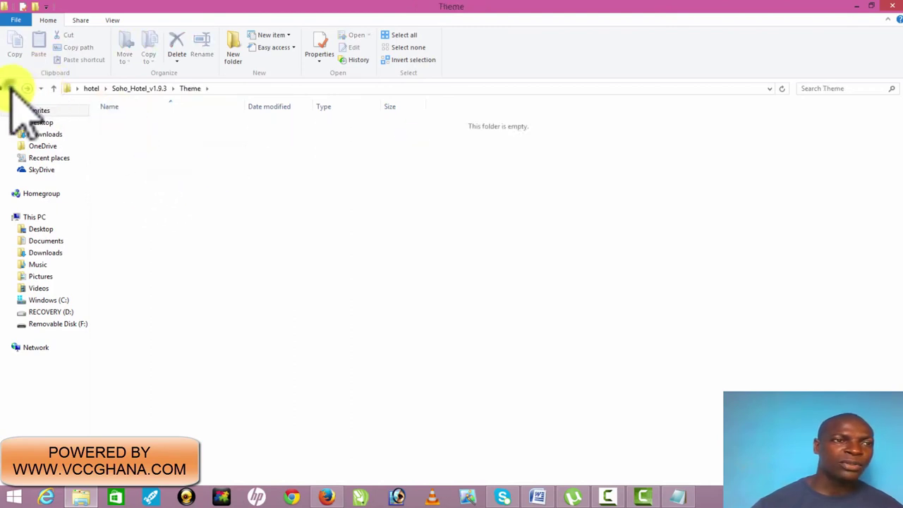
pyautogui.click(12, 89)
pyautogui.click(11, 88)
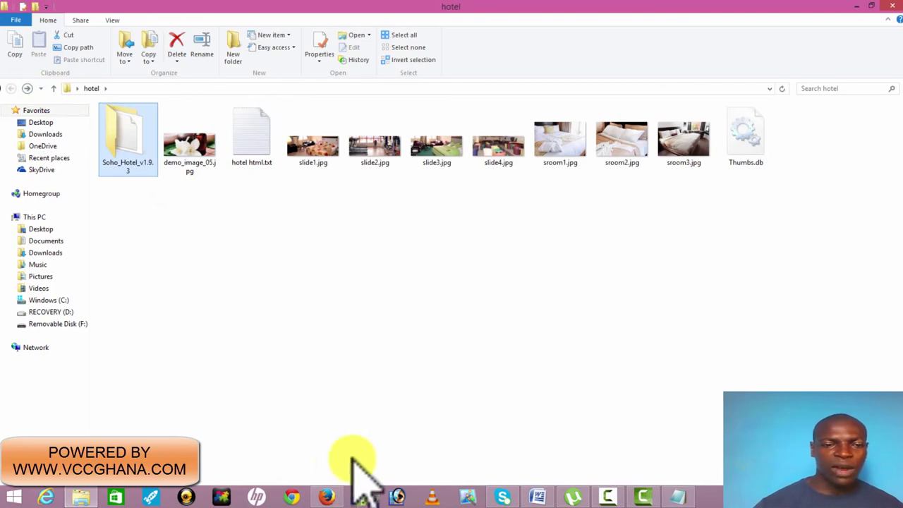
pyautogui.click(326, 497)
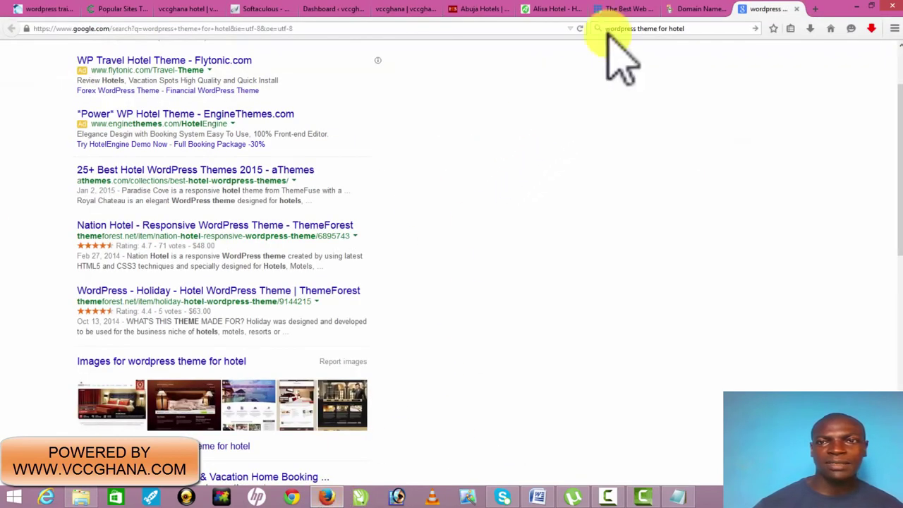
# Switch to the vccghana WordPress dashboard and go to Appearance > Themes
pyautogui.click(415, 9)
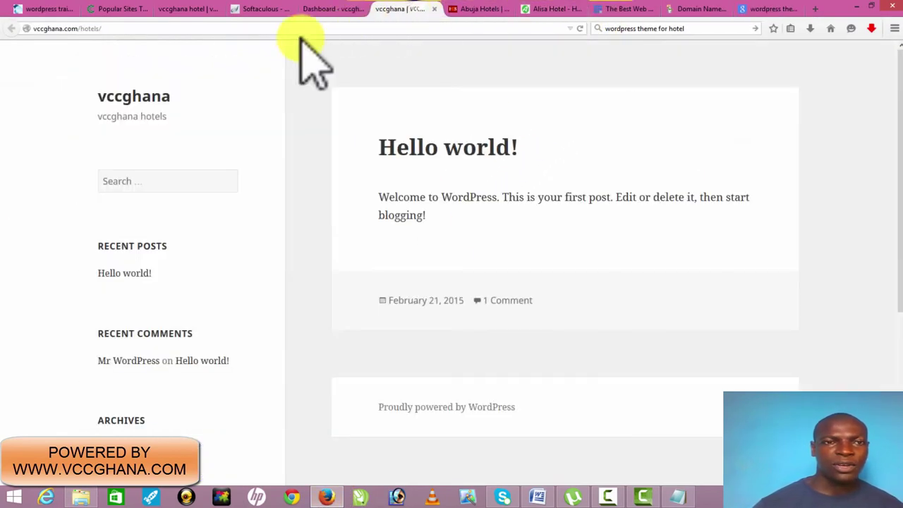
pyautogui.click(333, 9)
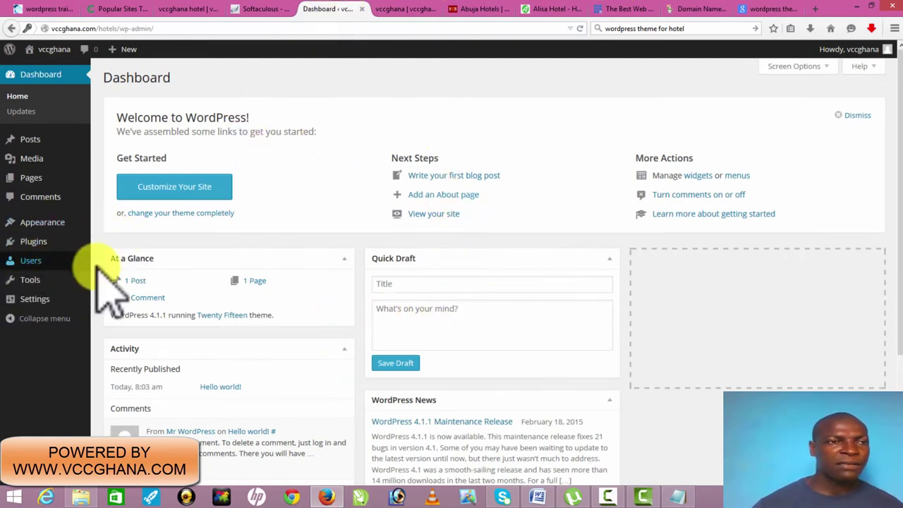
pyautogui.moveTo(60, 227)
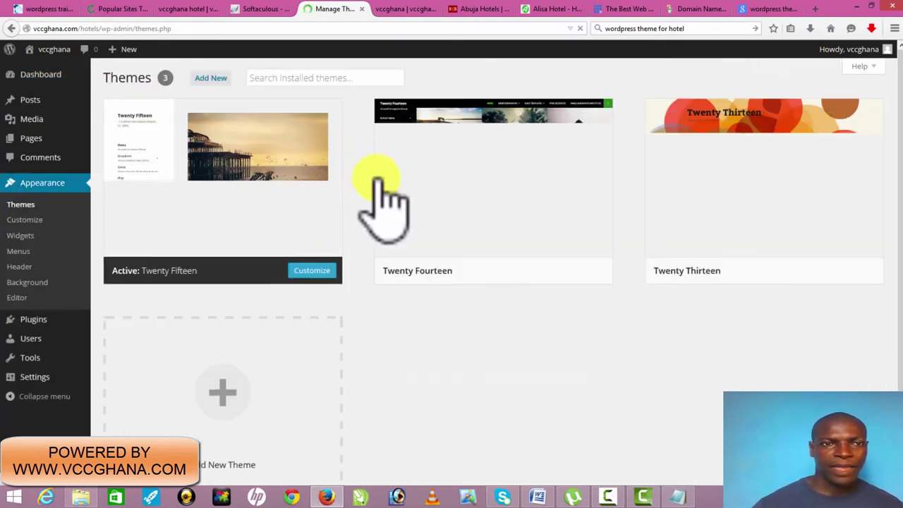
# Choose Add New > Upload Theme and open the Browse file chooser for the theme zip
pyautogui.click(205, 80)
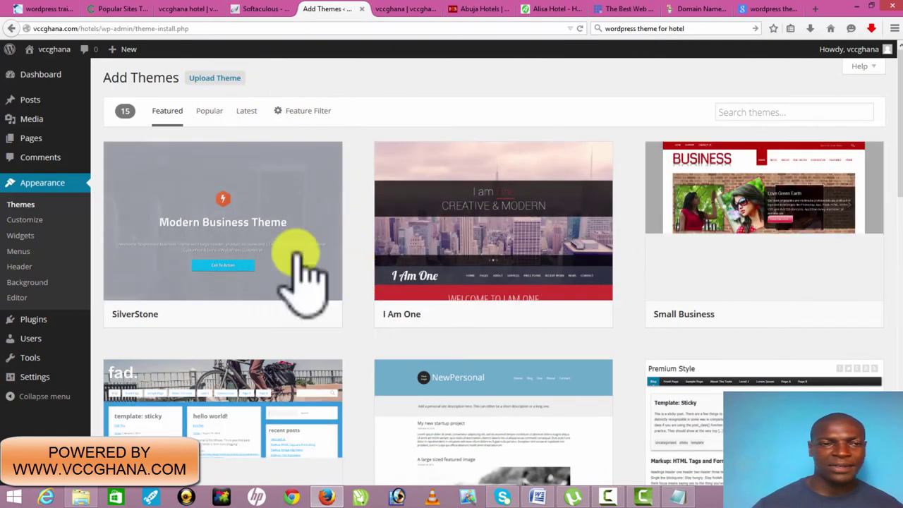
pyautogui.click(211, 79)
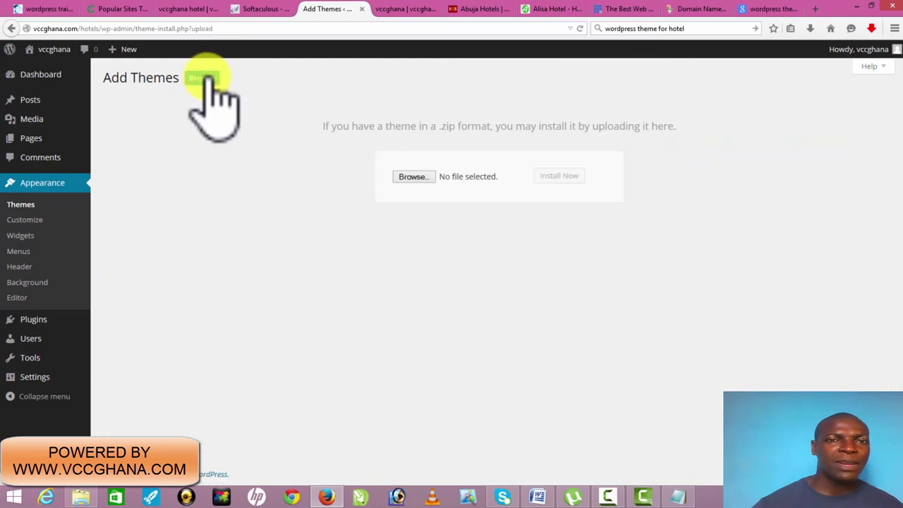
pyautogui.click(413, 176)
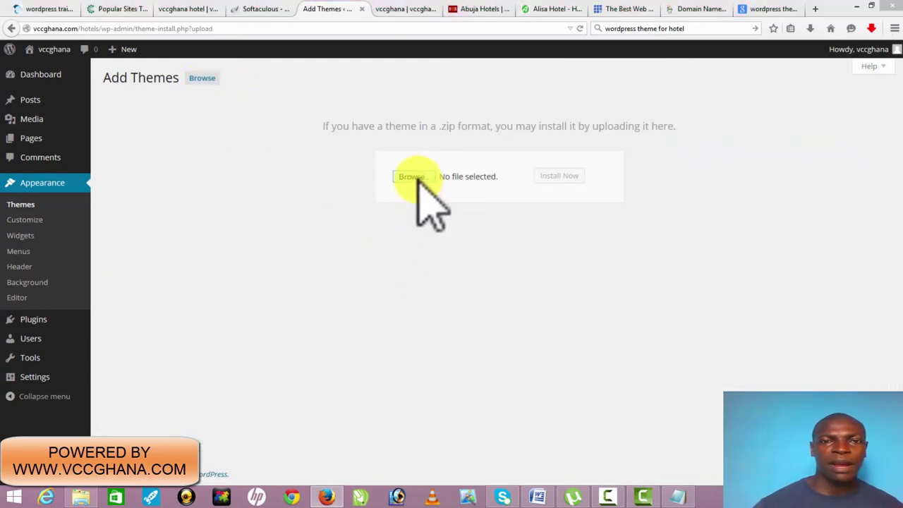
pyautogui.click(406, 179)
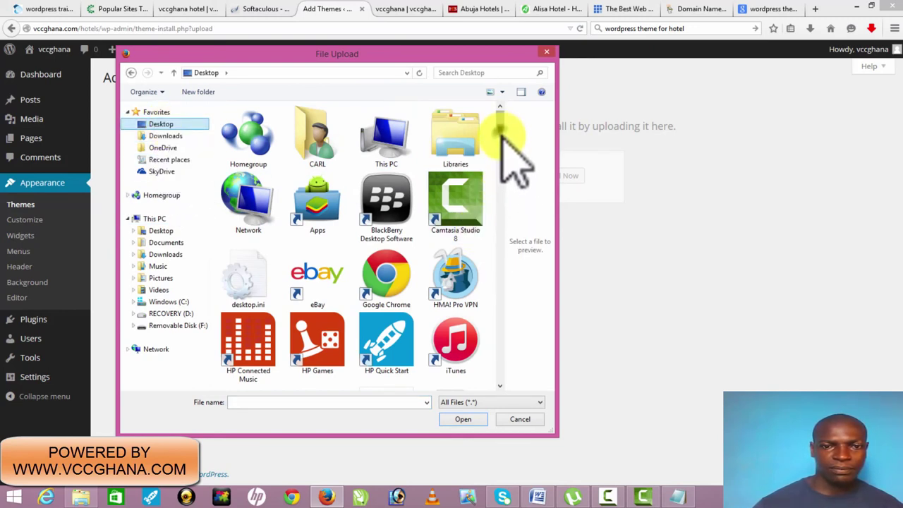
# Browse to hotel > Soho_Hotel_v1.9.3 > Theme and attach sohohotel.zip to the upload form
pyautogui.scroll(-3, 503, 129)
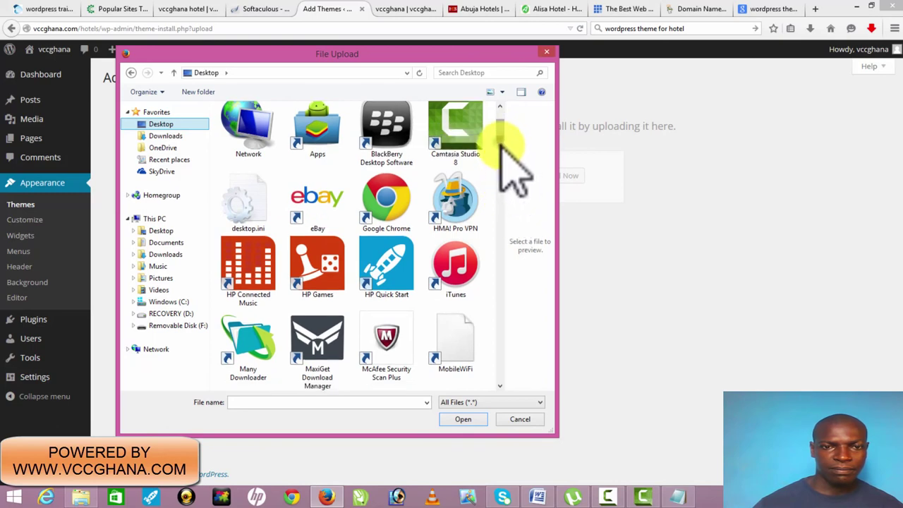
pyautogui.moveTo(503, 138); pyautogui.dragTo(503, 203)
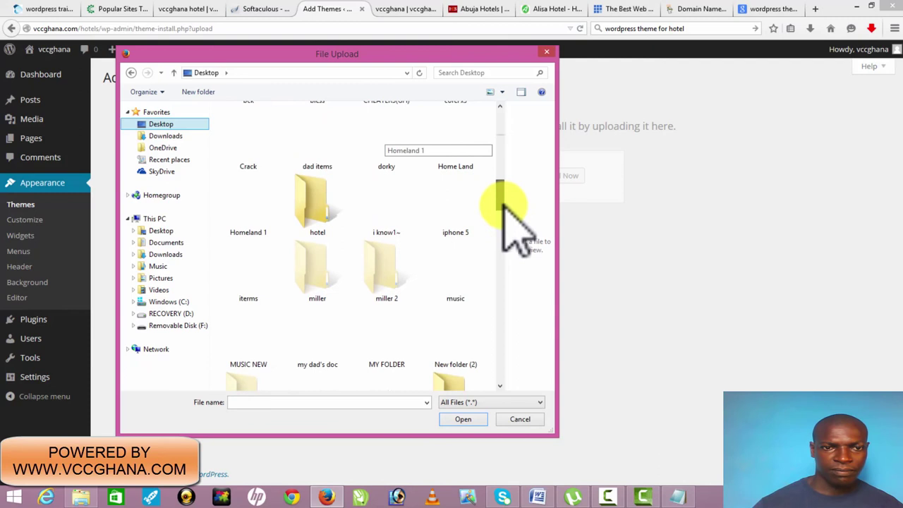
pyautogui.doubleClick(325, 189)
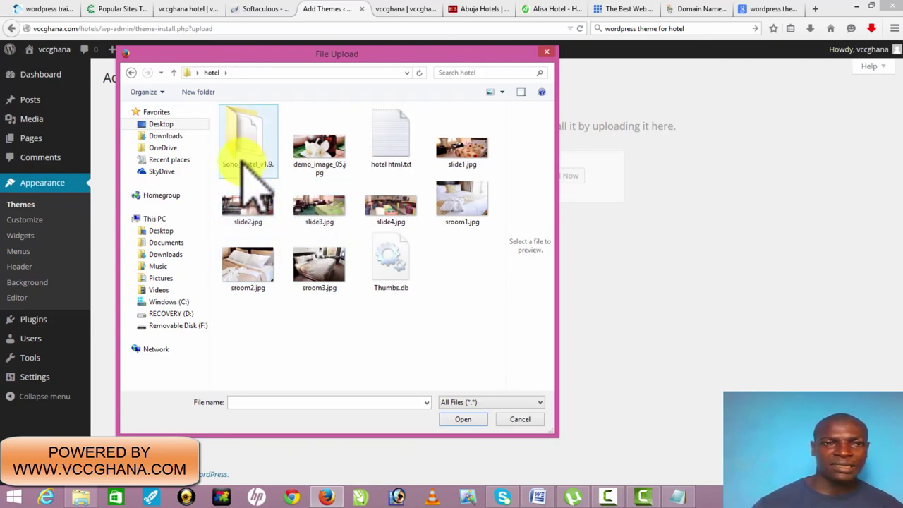
pyautogui.doubleClick(247, 162)
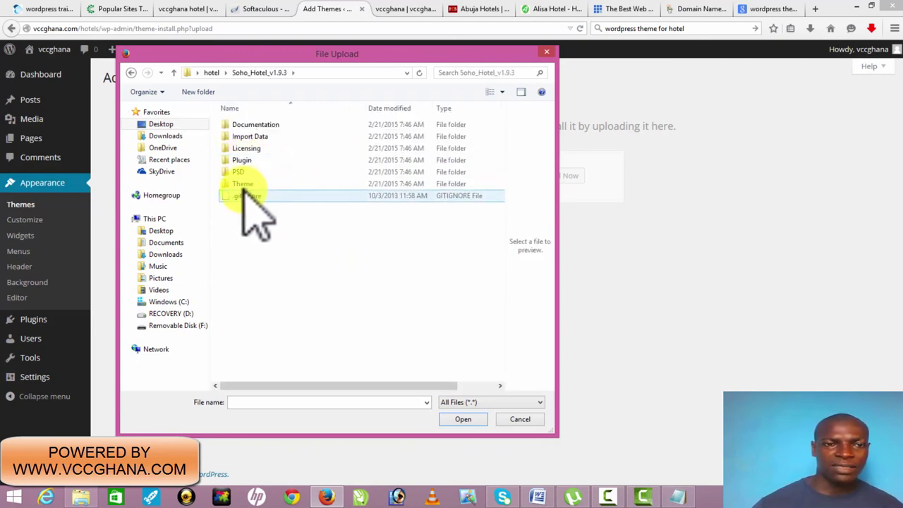
pyautogui.click(244, 184)
pyautogui.doubleClick(242, 185)
pyautogui.click(258, 136)
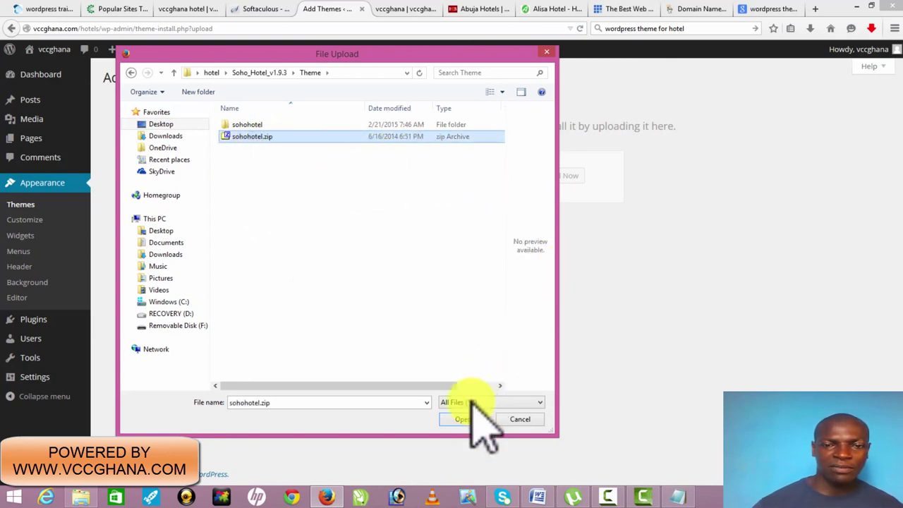
pyautogui.click(463, 421)
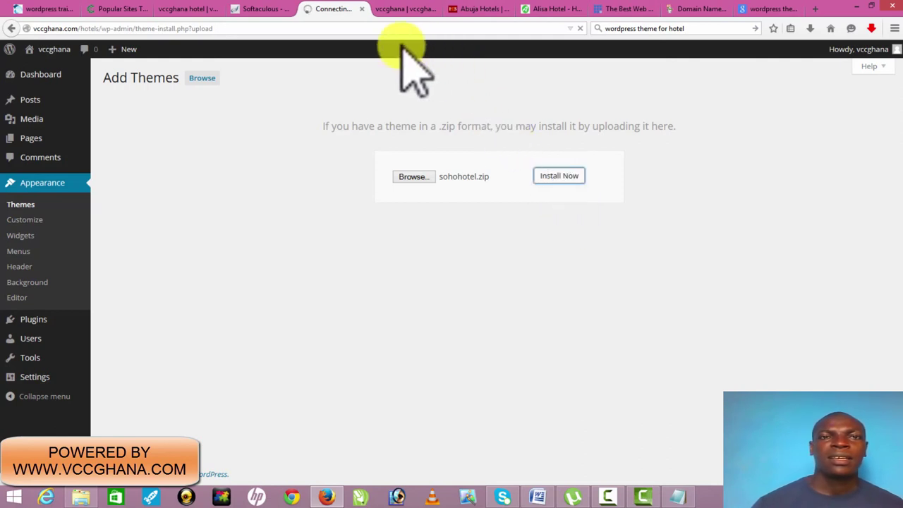
# View the vccghana hotels front page in another tab while the theme upload loads
pyautogui.click(399, 8)
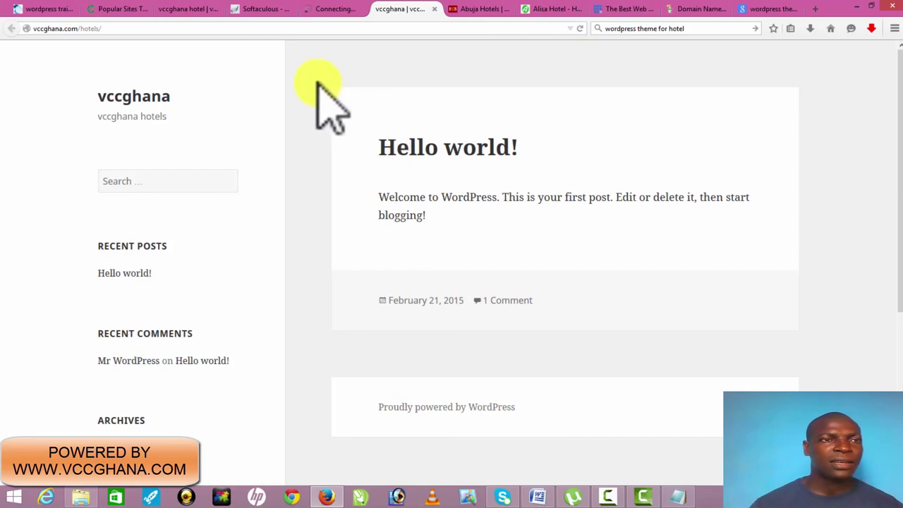
# Switch to the vccghana.com 'WordPress training course in Ghana' tab to review its course contents
pyautogui.click(59, 8)
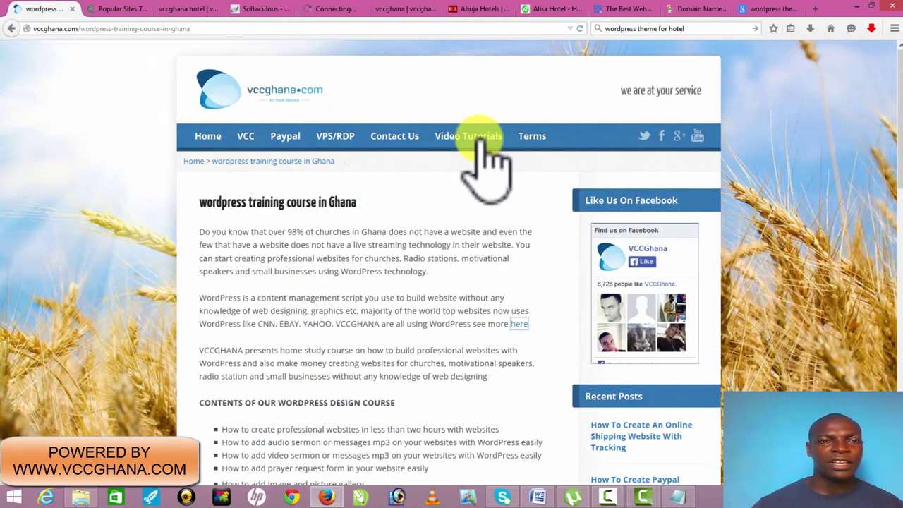